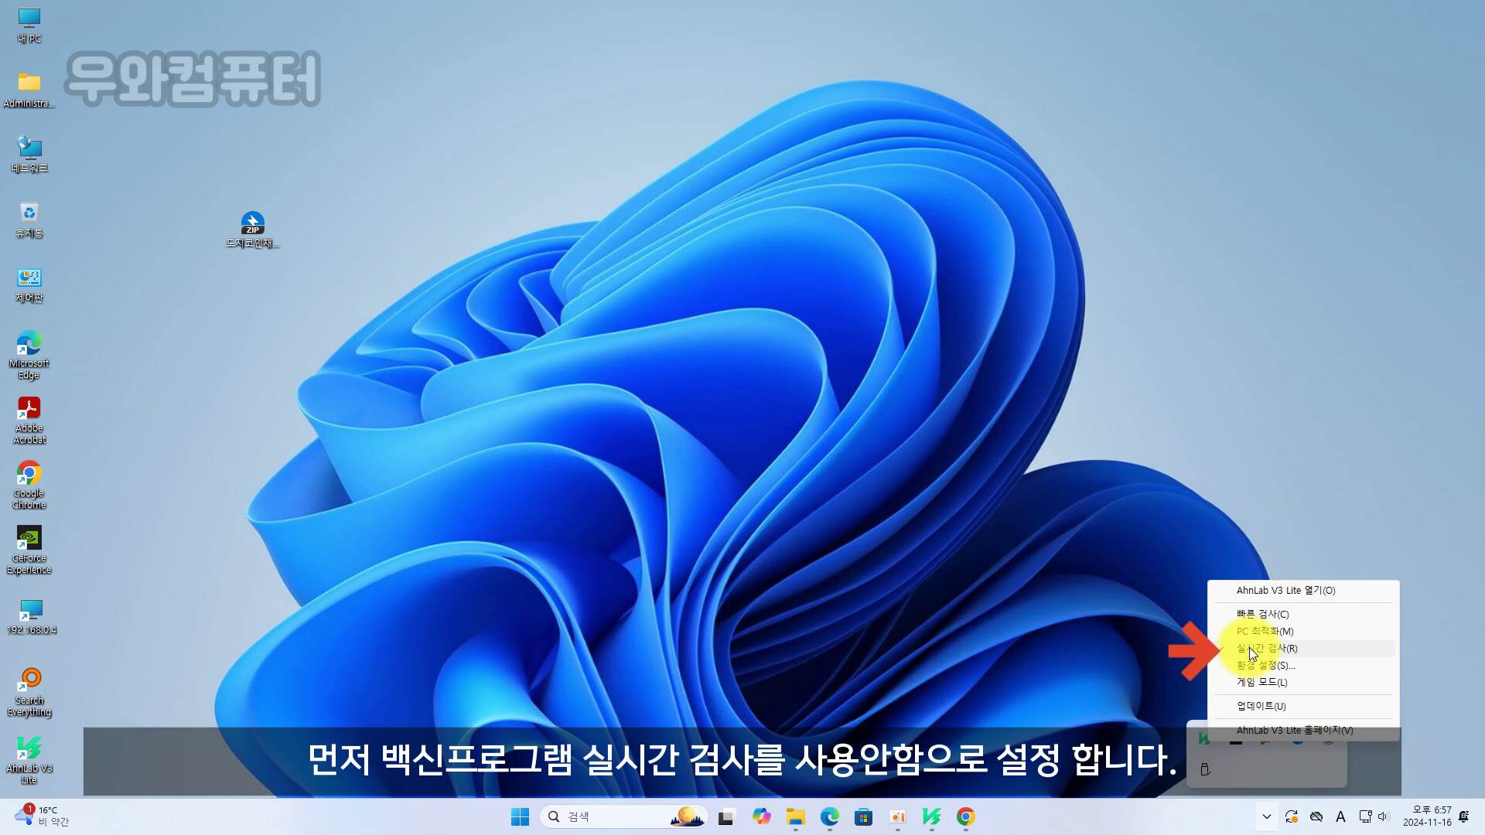
Disable AhnLab V3 Lite real-time scanning (실시간 검사) and close the antivirus windows
click(1250, 649)
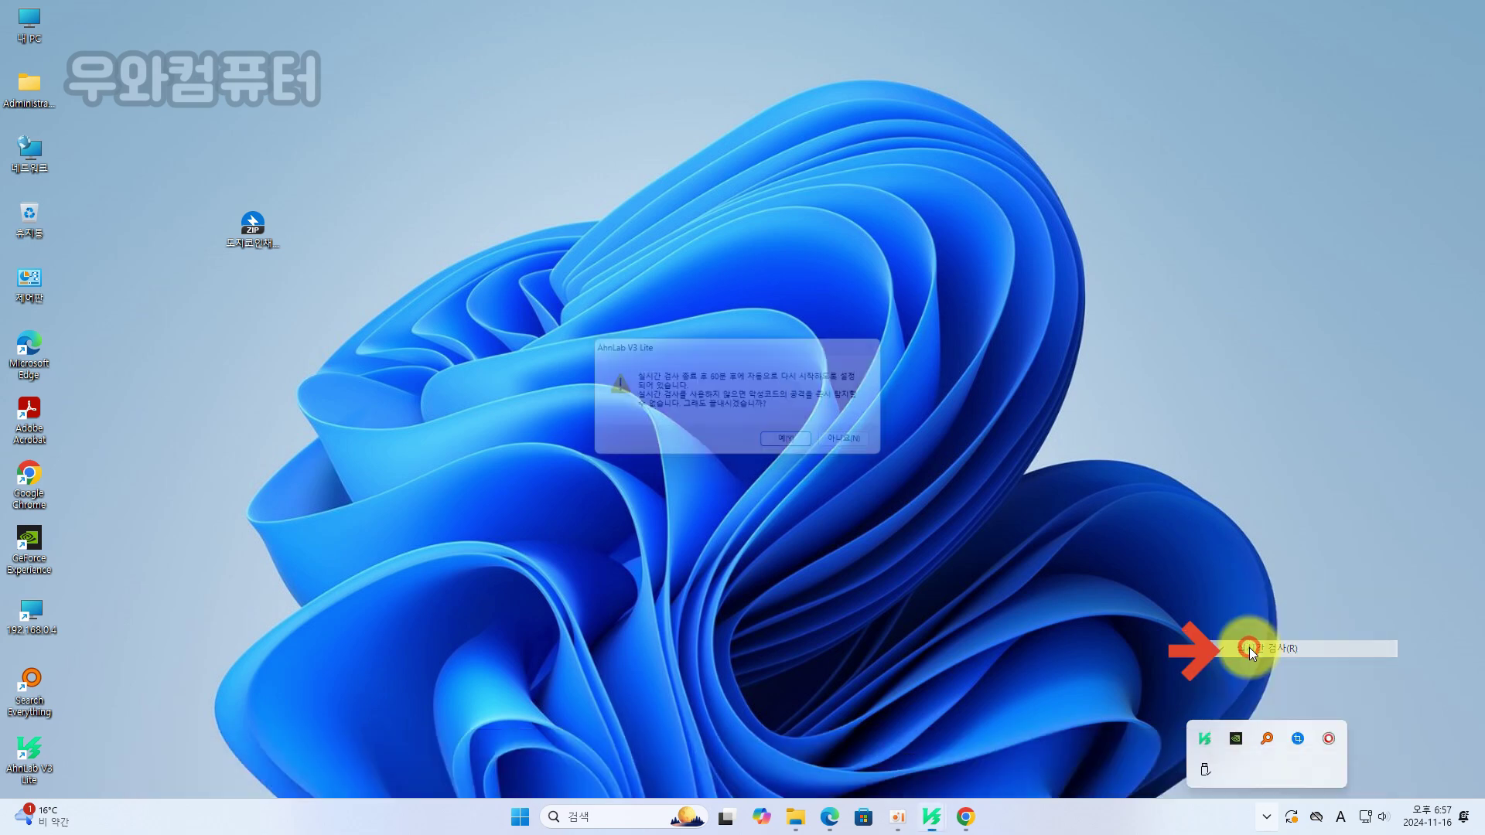
click(806, 450)
click(938, 819)
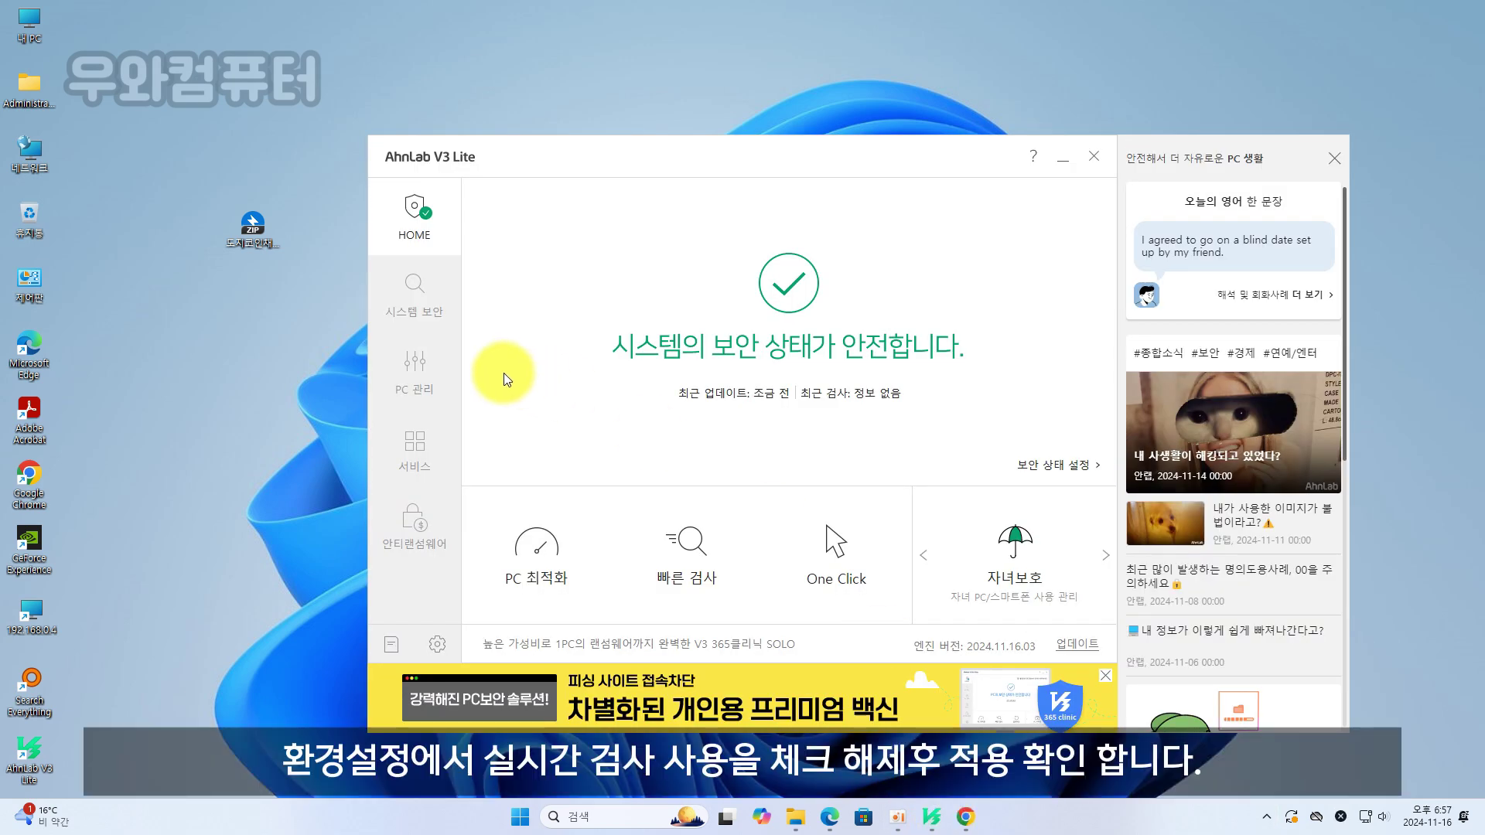
click(436, 634)
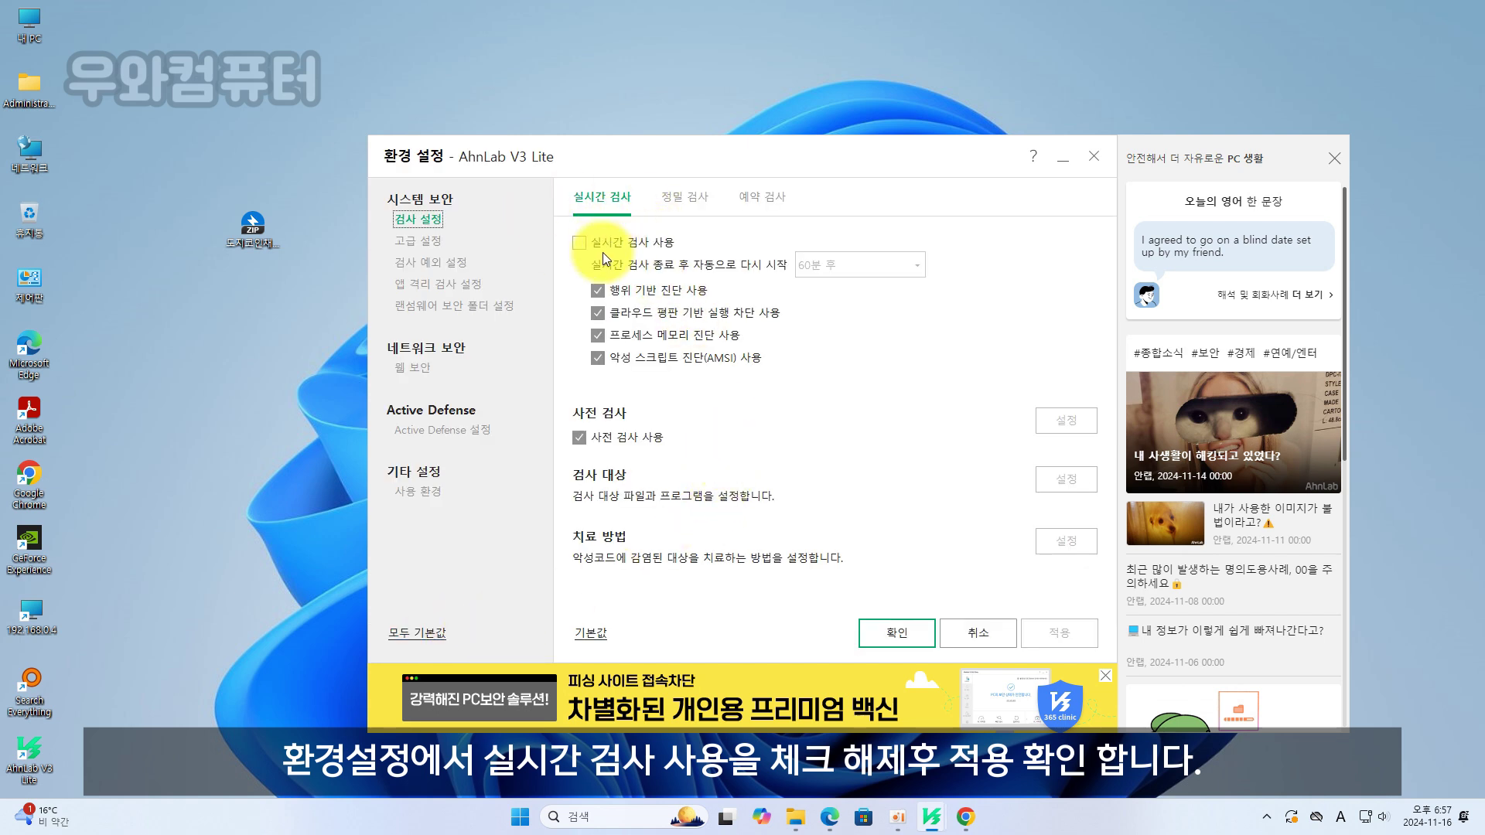
click(1332, 159)
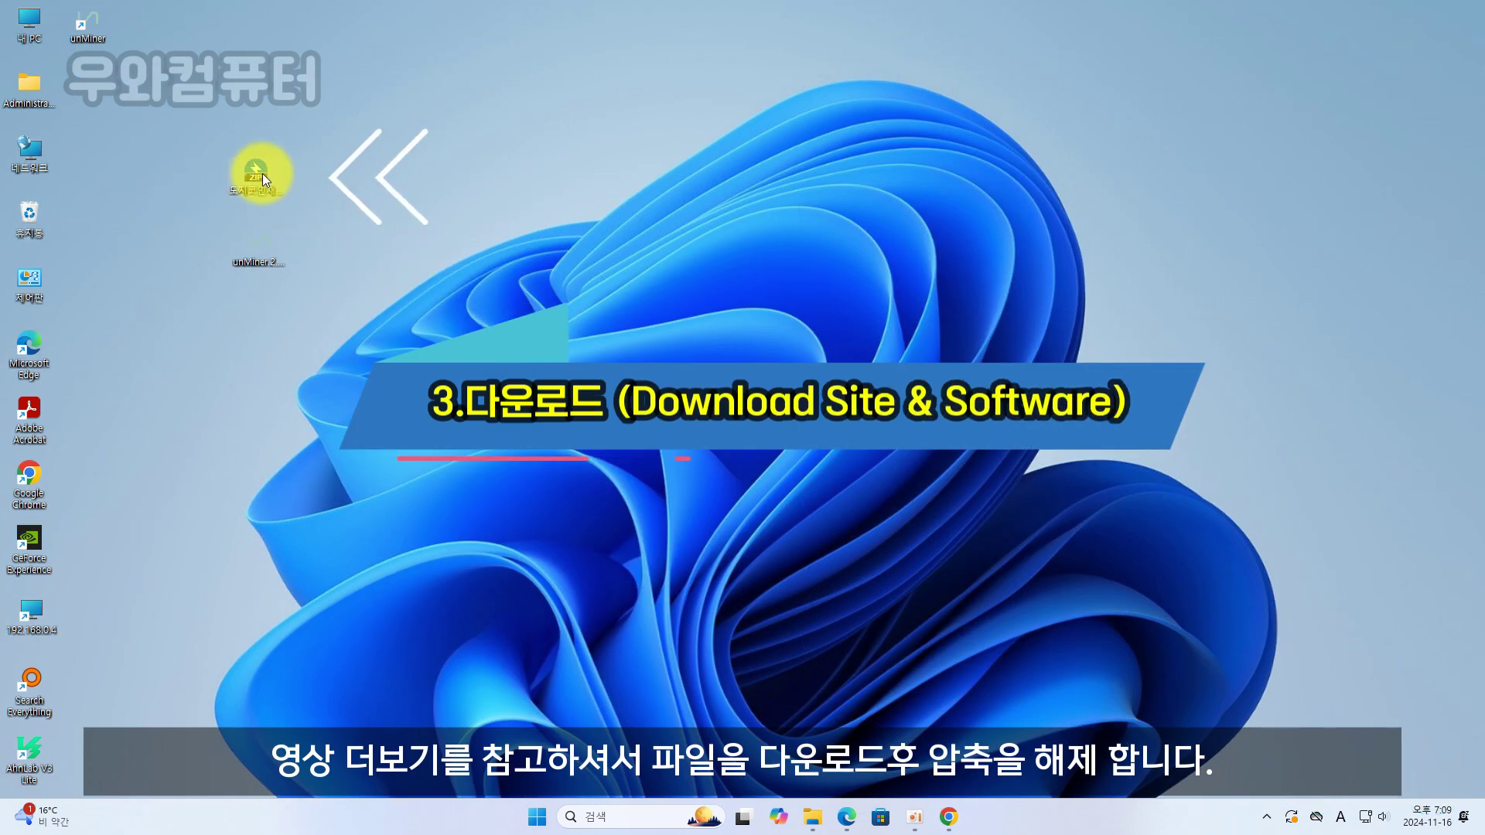
Extract the downloaded ZIP into its own folder
right_click(262, 174)
click(349, 258)
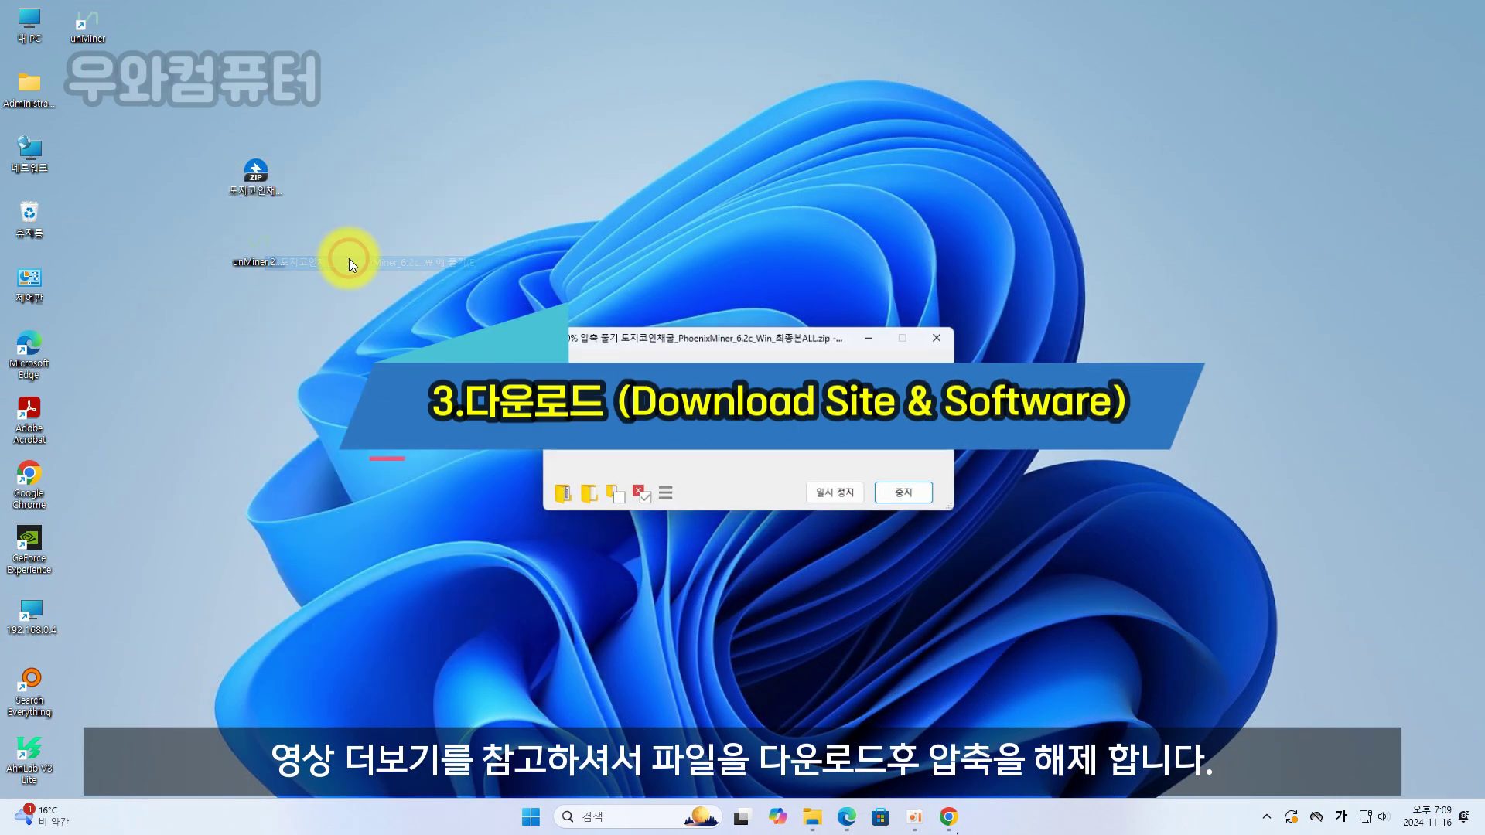
click(898, 545)
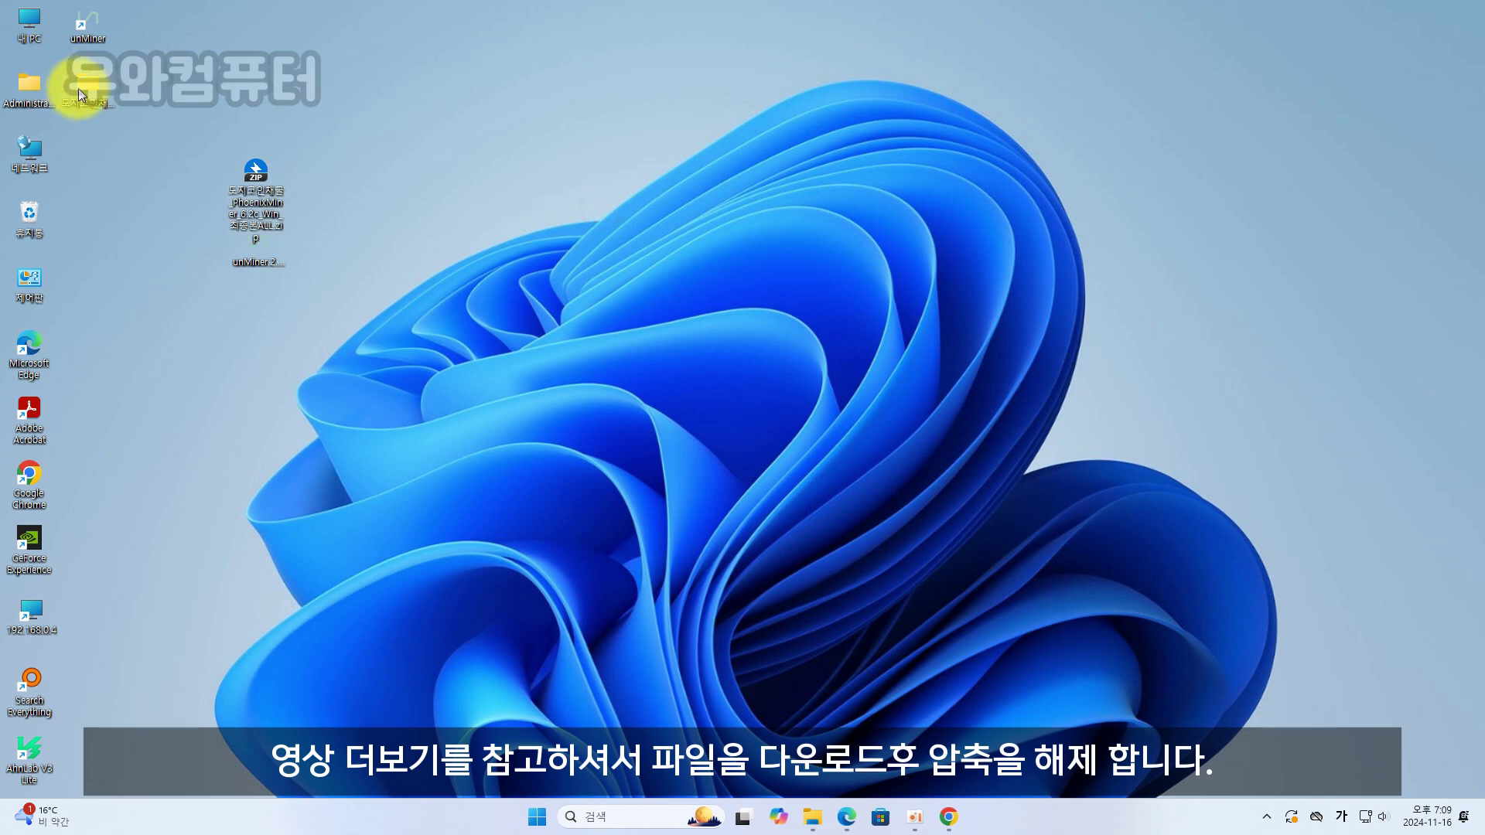
Open the extracted folder, then the 1.Dogecoin Mining program folder
drag(78, 92, 314, 187)
double_click(317, 193)
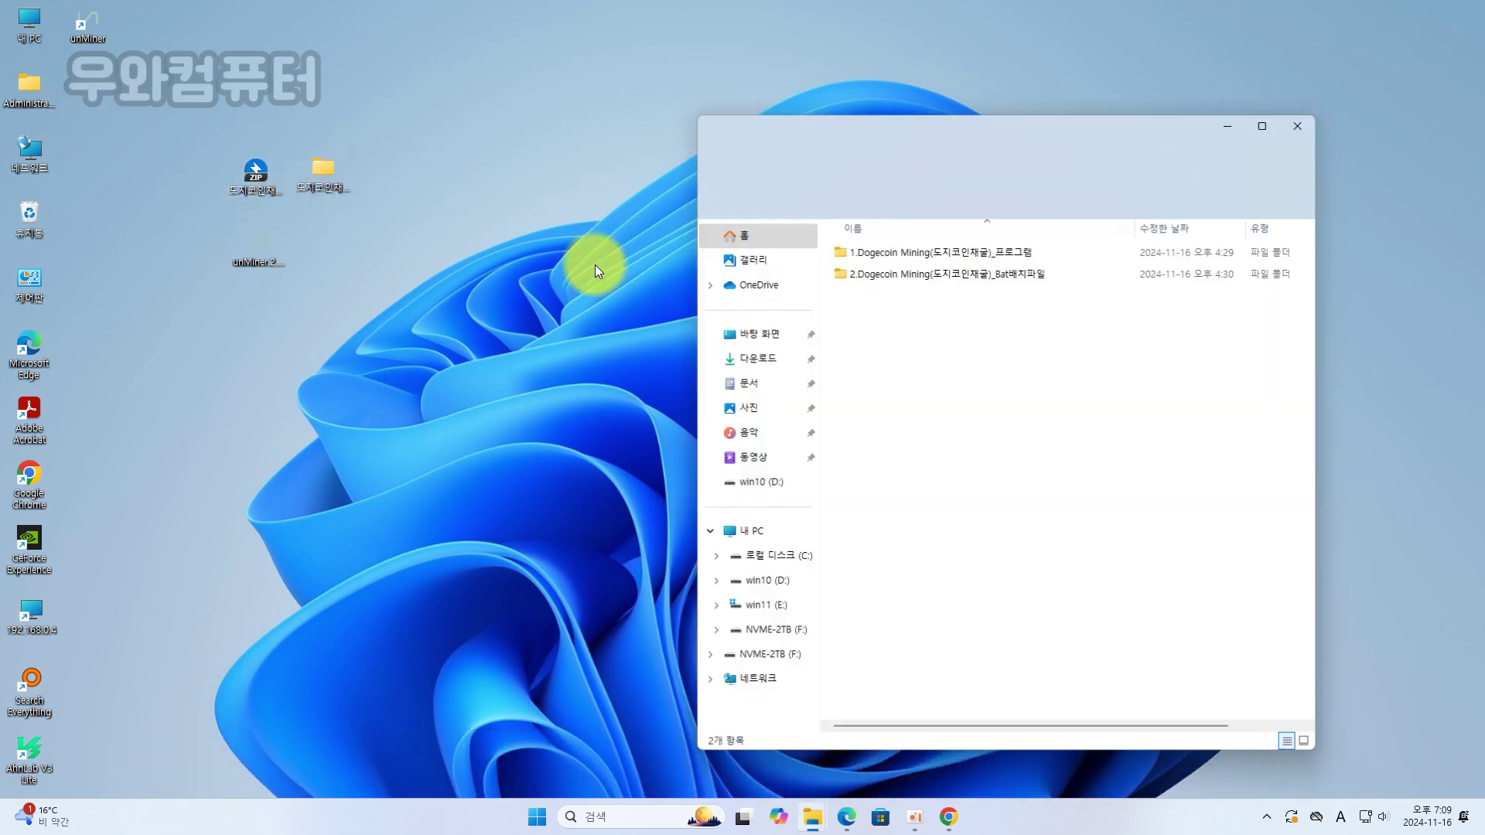
click(967, 273)
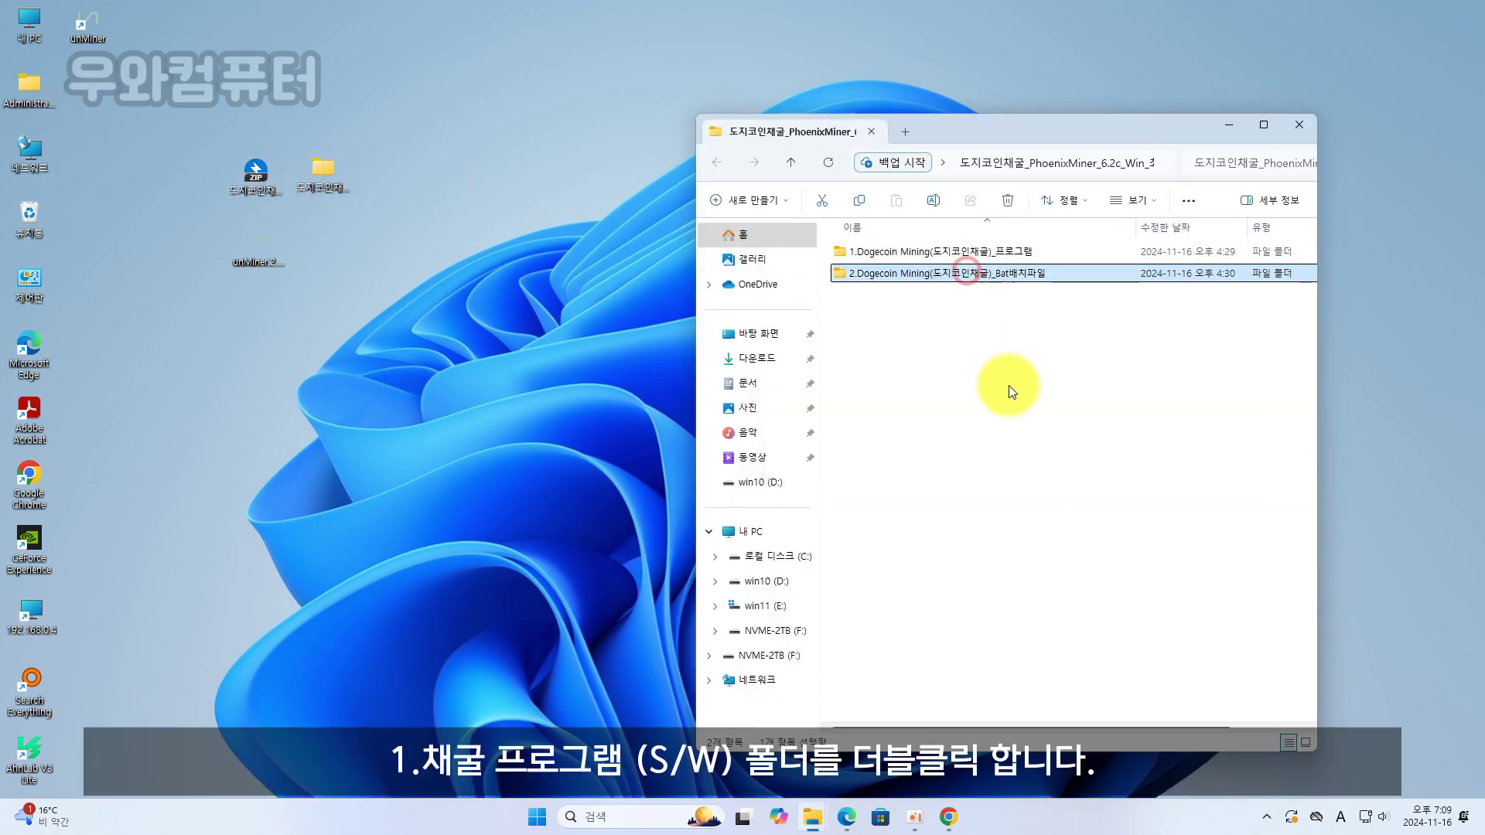
click(1009, 387)
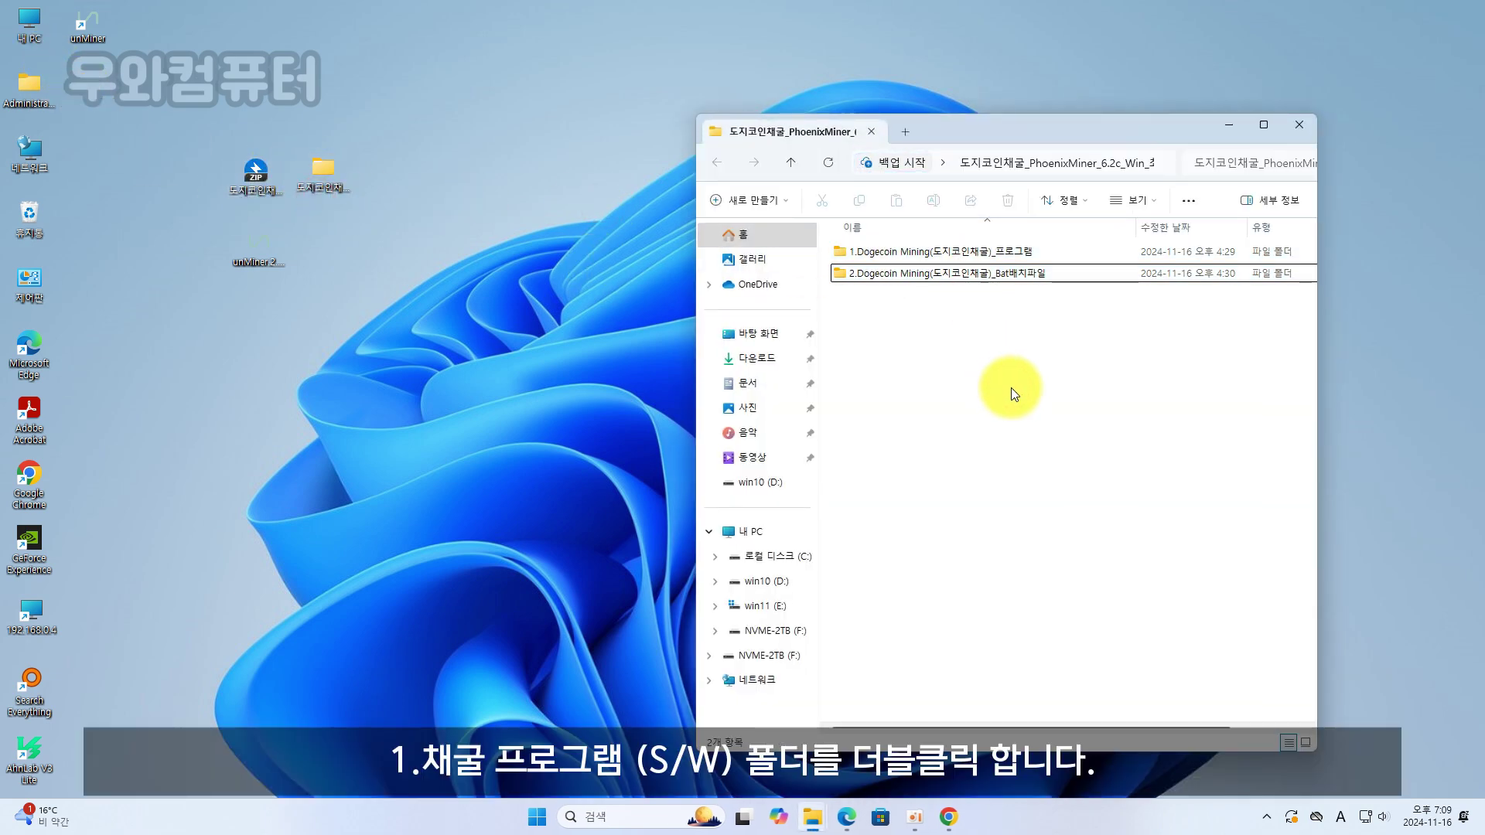
double_click(1000, 253)
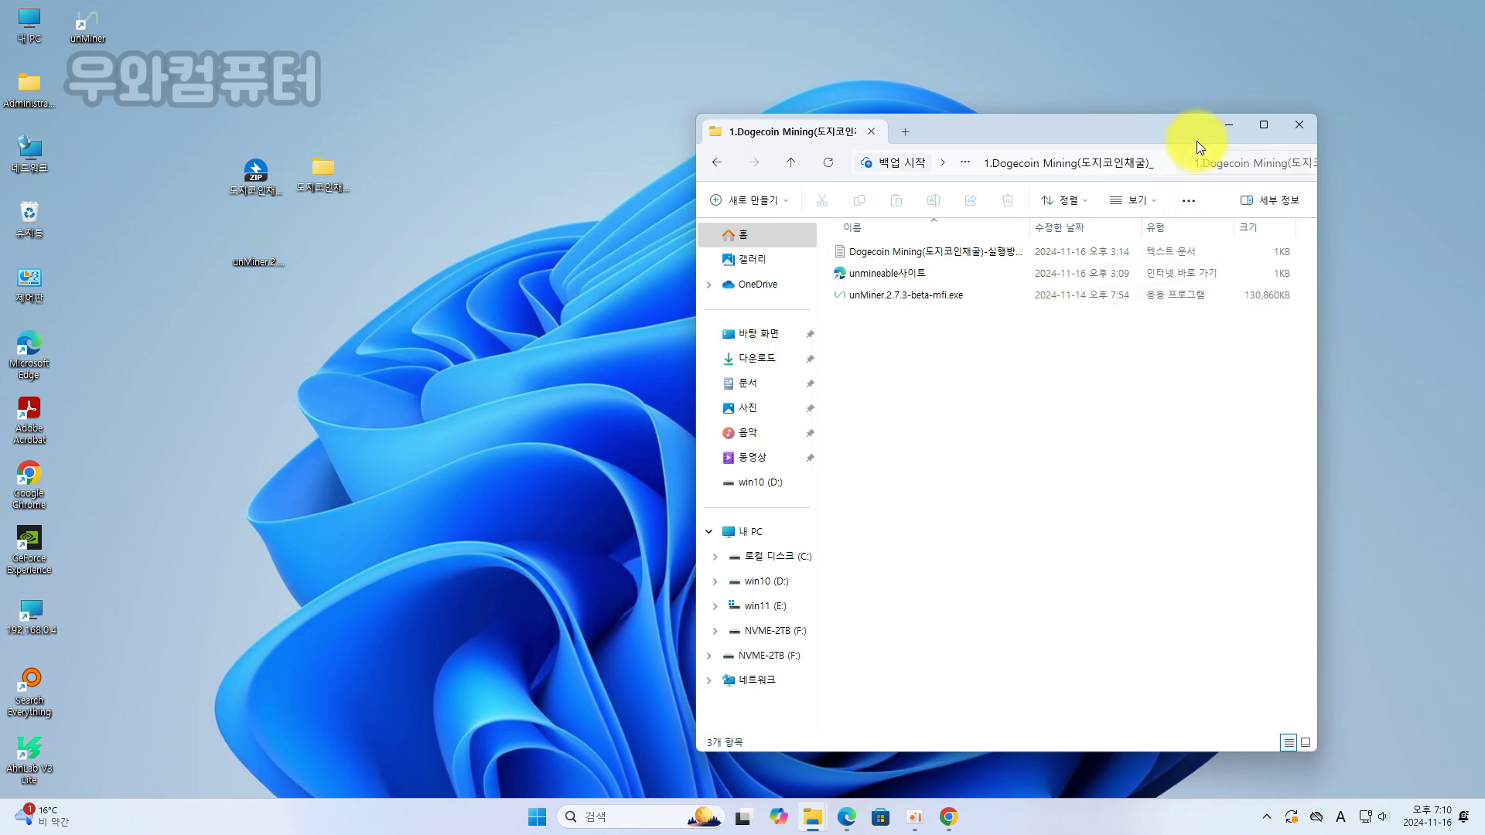
Close Explorer and download the unMiner installer from unmineable.com/start
click(1309, 127)
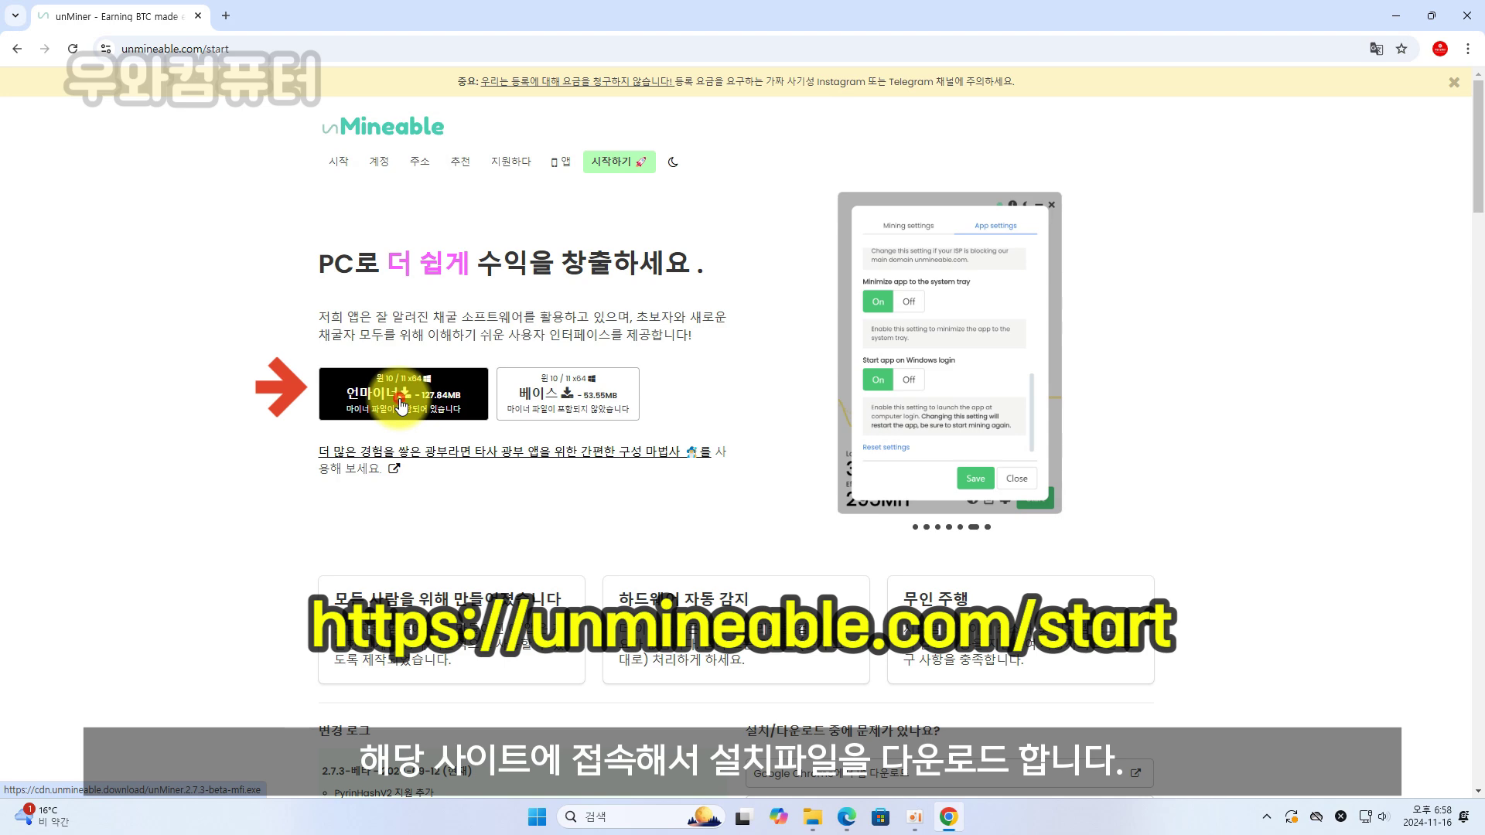
click(400, 405)
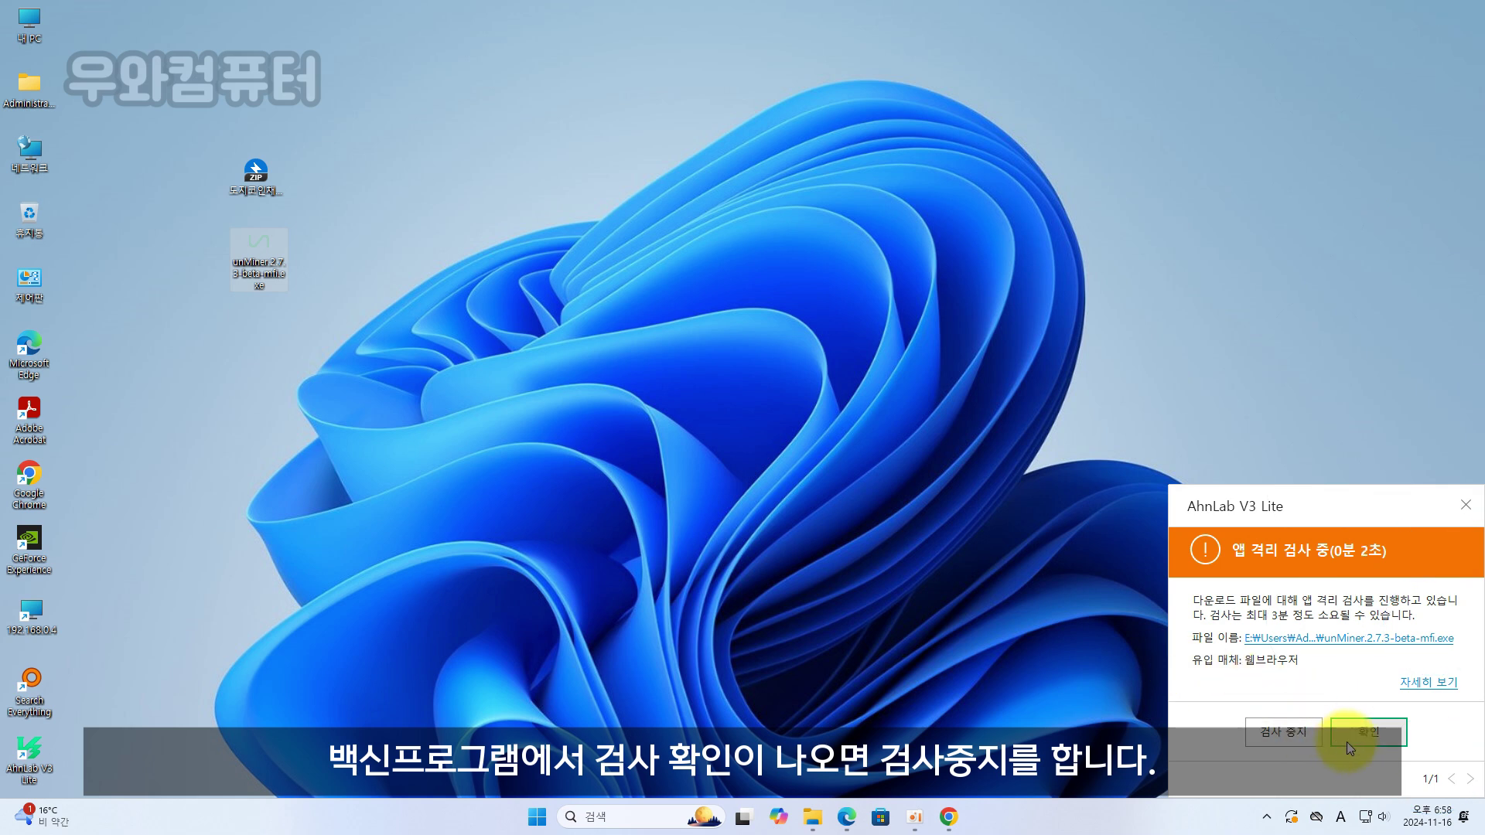
Stop AhnLab's scan of the download, then install unMiner for all users (모든 사용자)
click(1284, 735)
click(1354, 679)
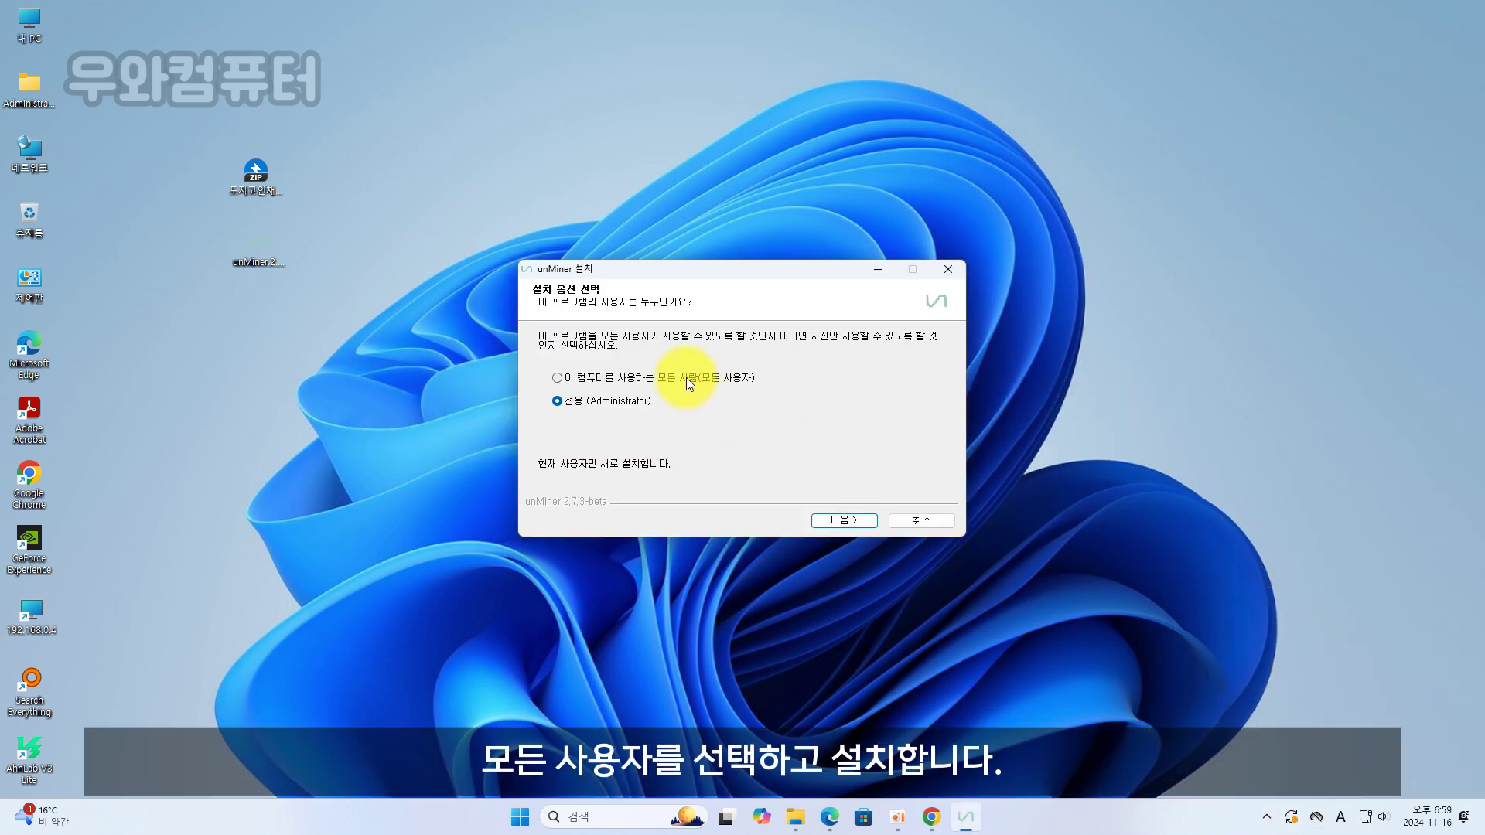
click(685, 378)
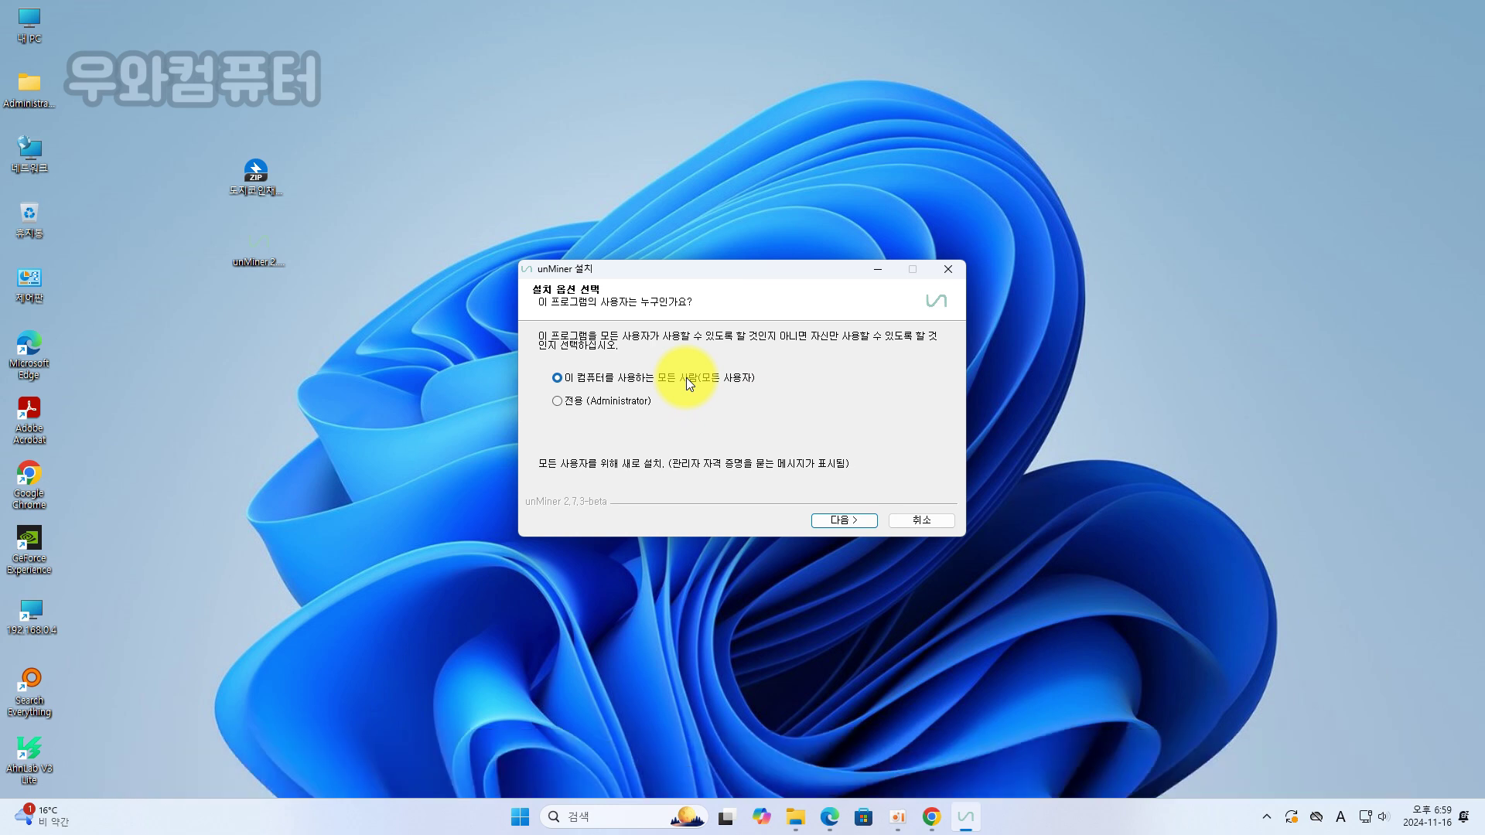
click(857, 517)
click(857, 517)
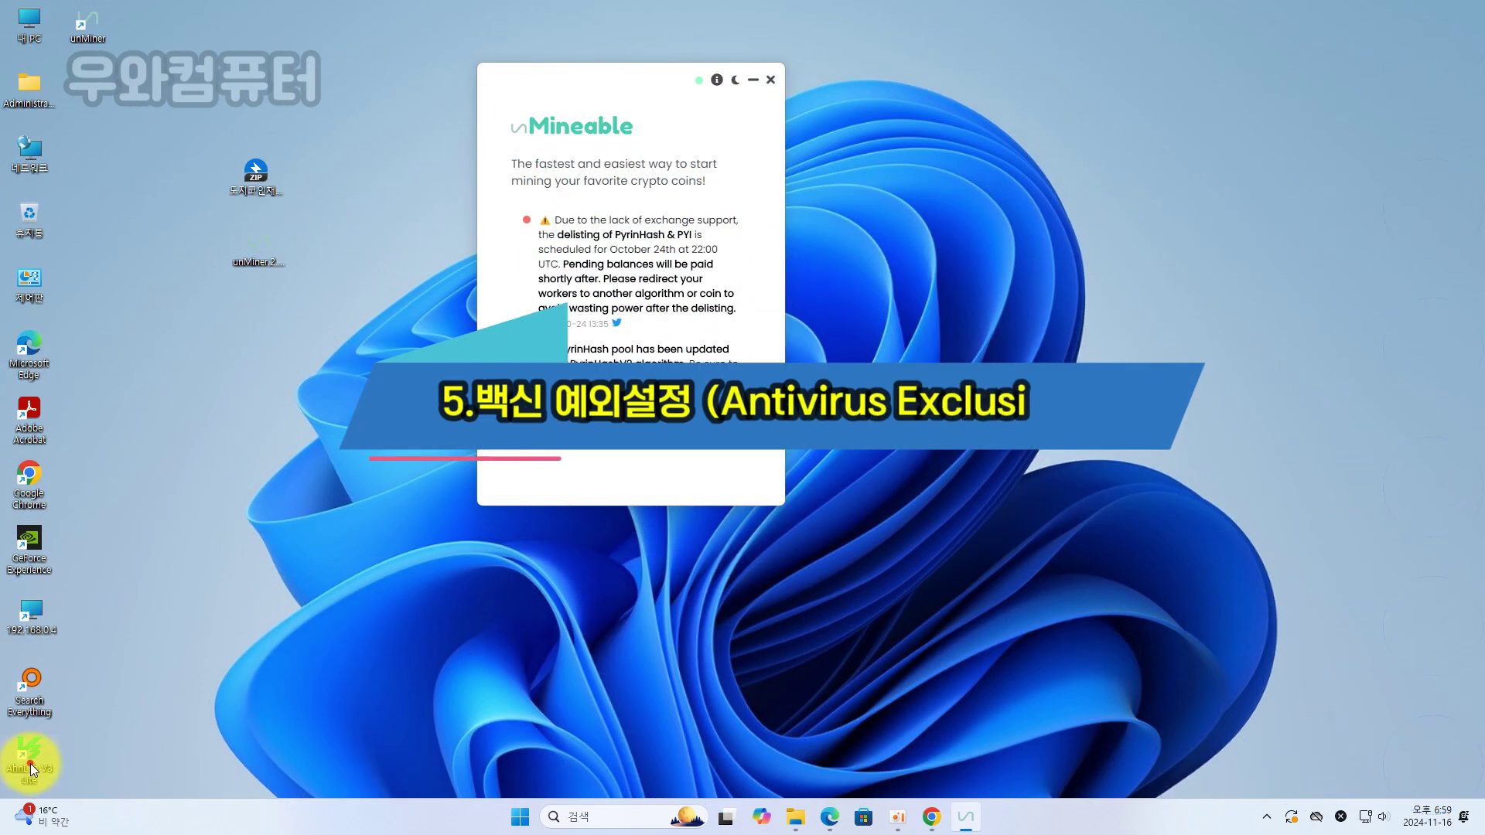
Add E:\Program Files\unMiner to V3 Lite's scan exceptions (검사 예외 설정)
double_click(31, 768)
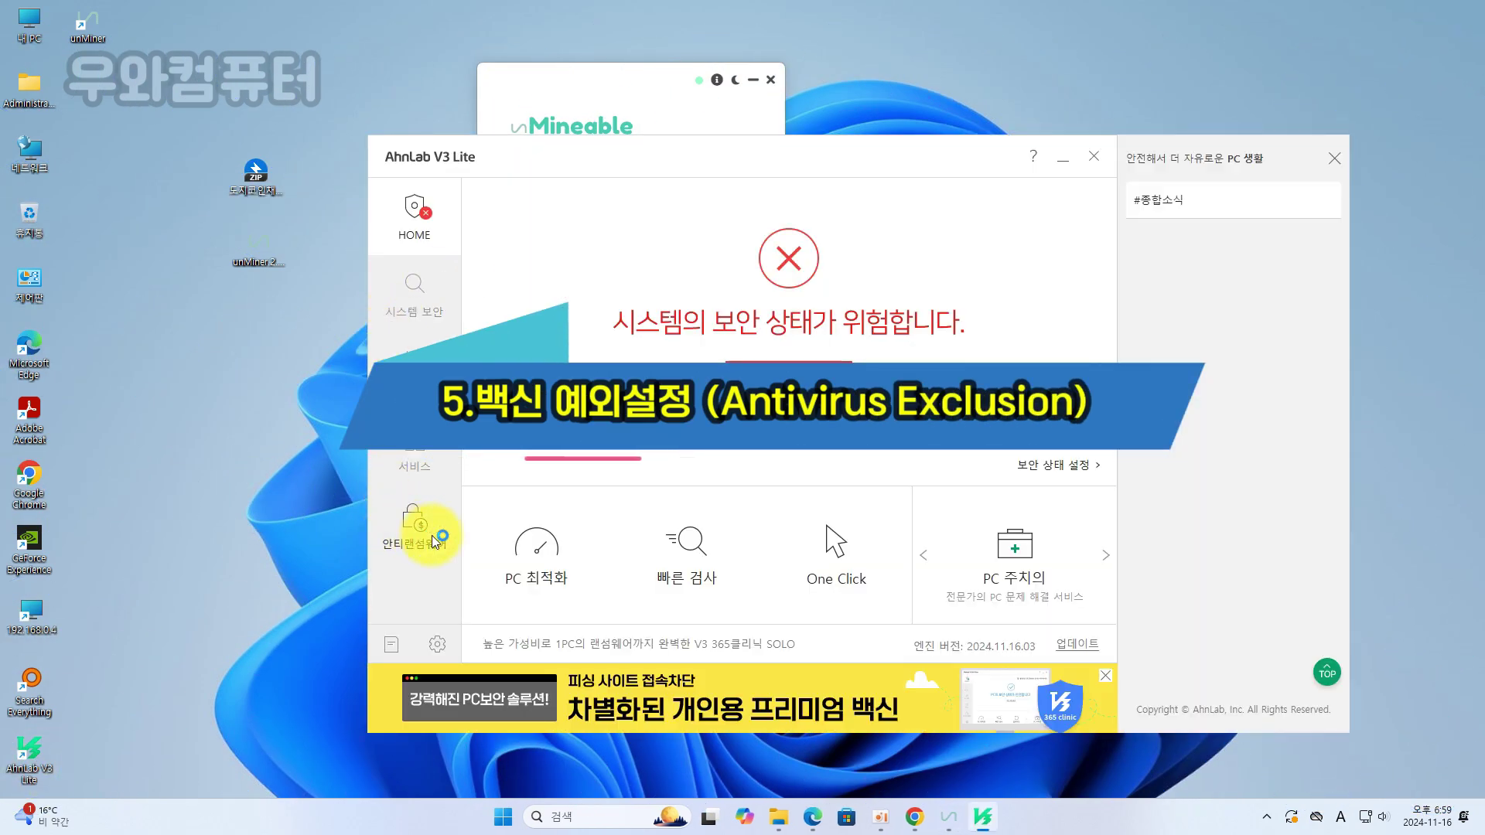
click(437, 643)
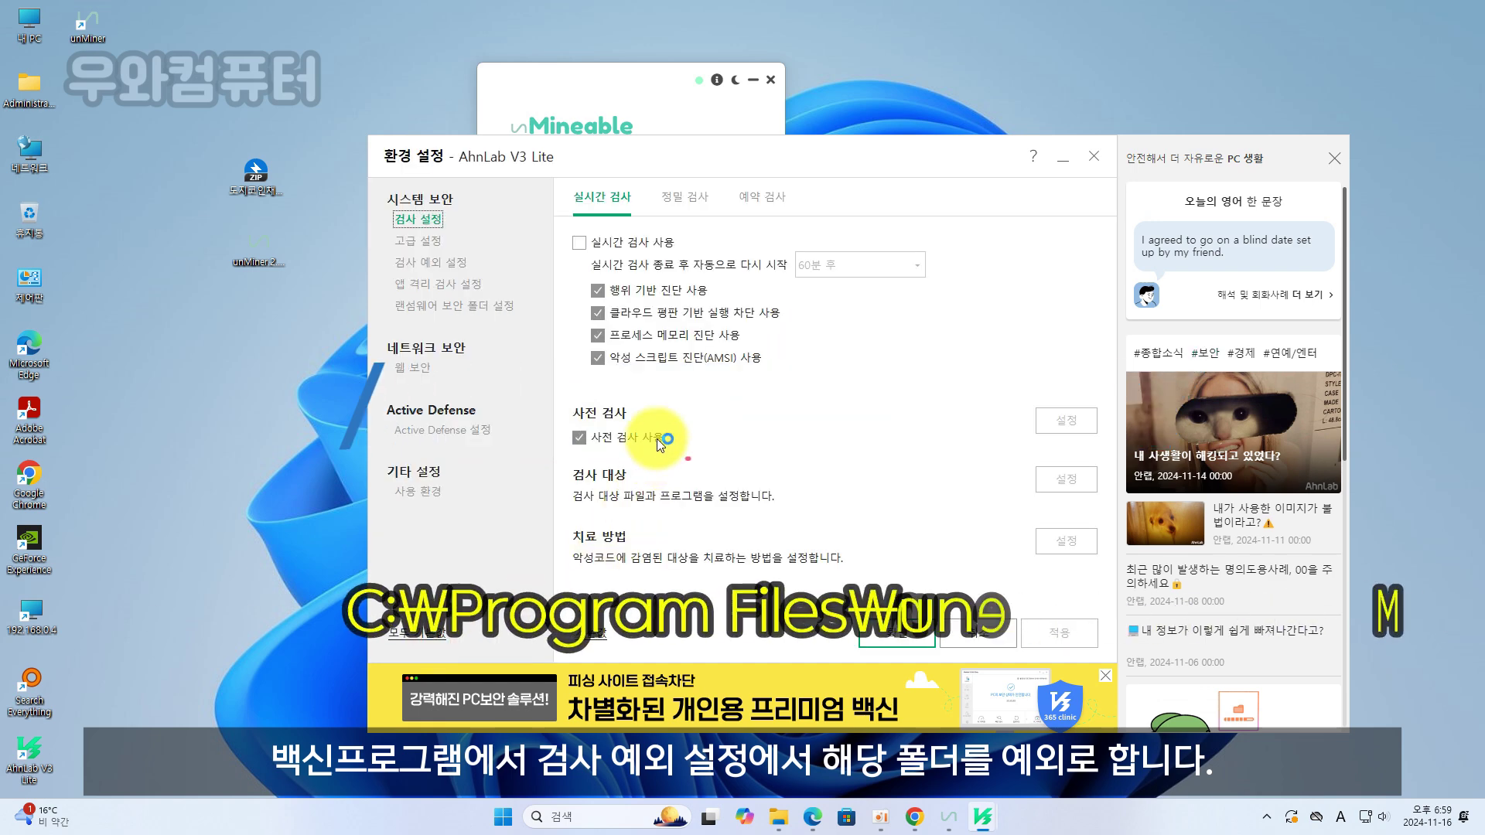
click(438, 266)
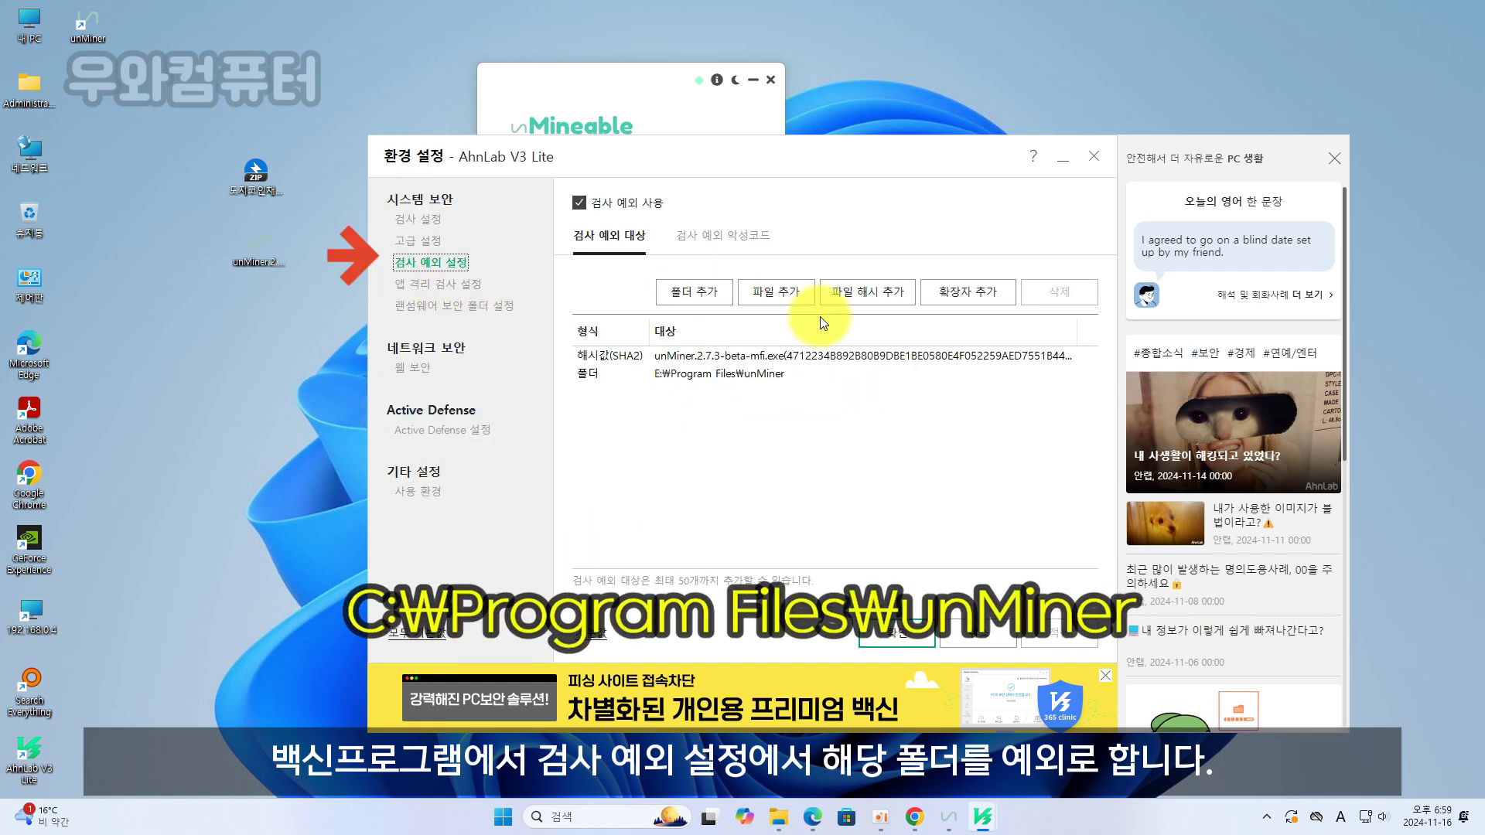
click(750, 357)
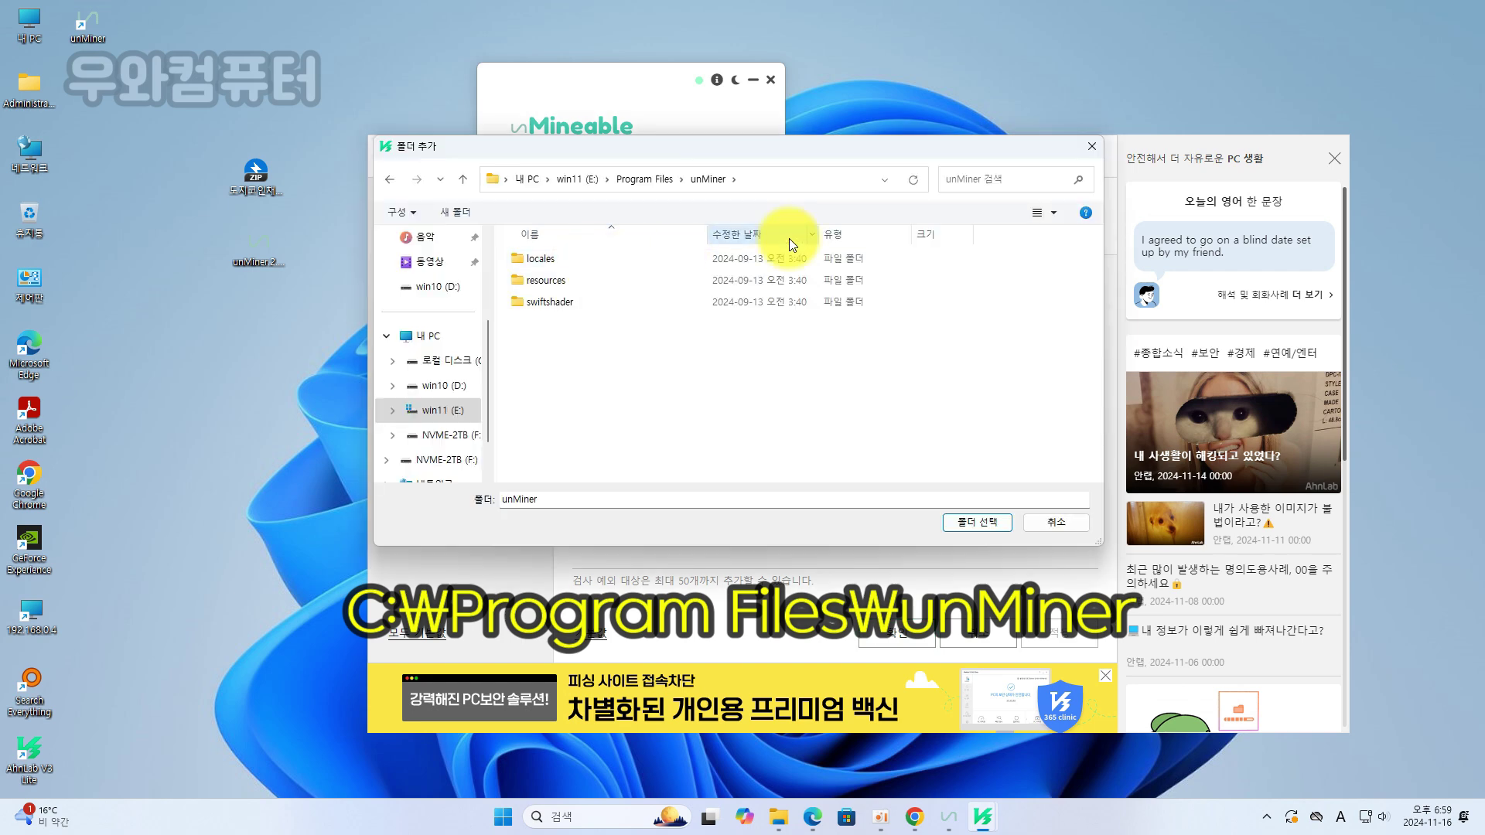
click(800, 181)
click(976, 515)
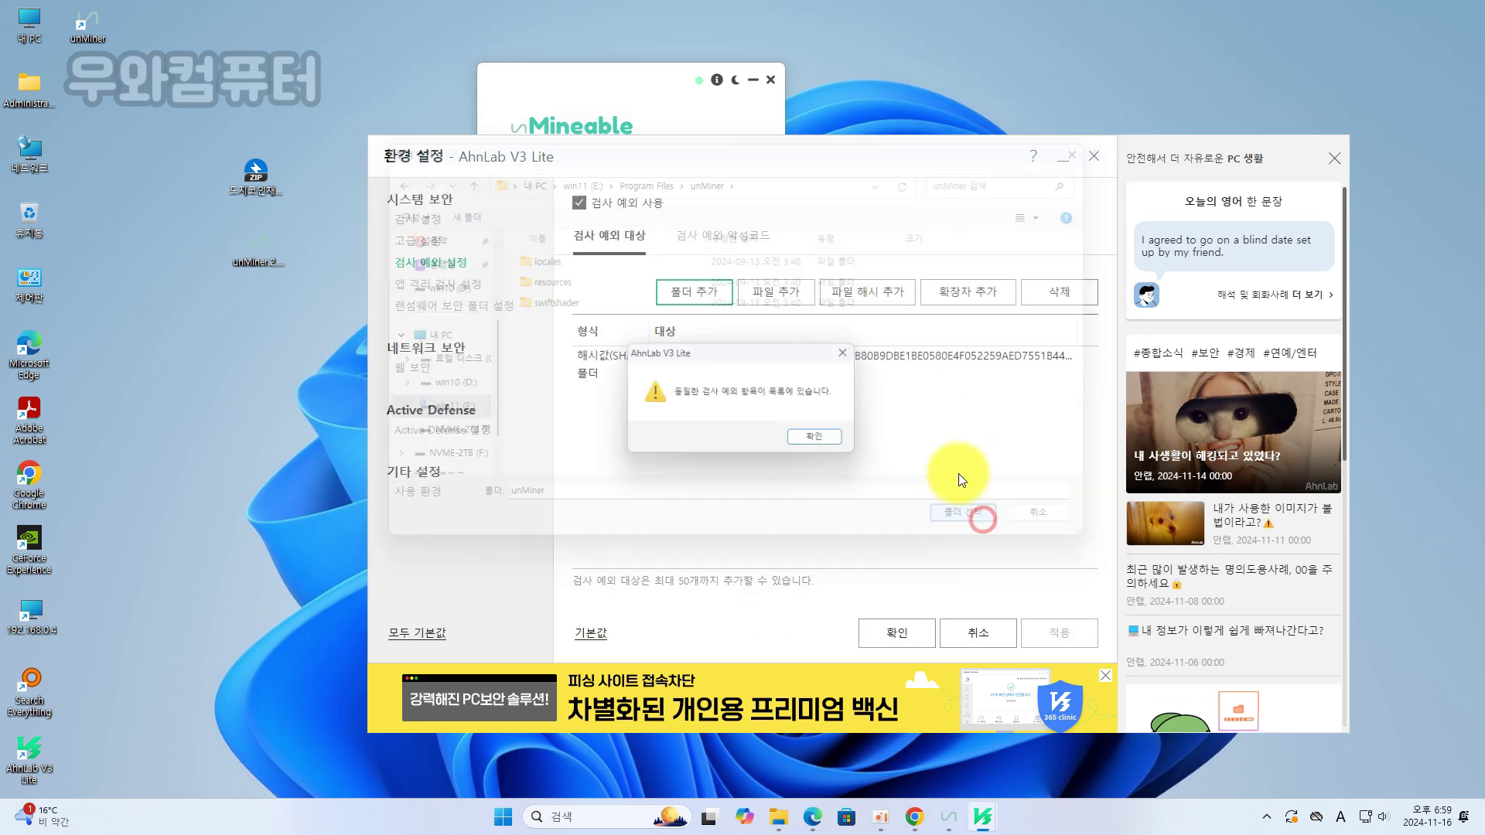
click(825, 437)
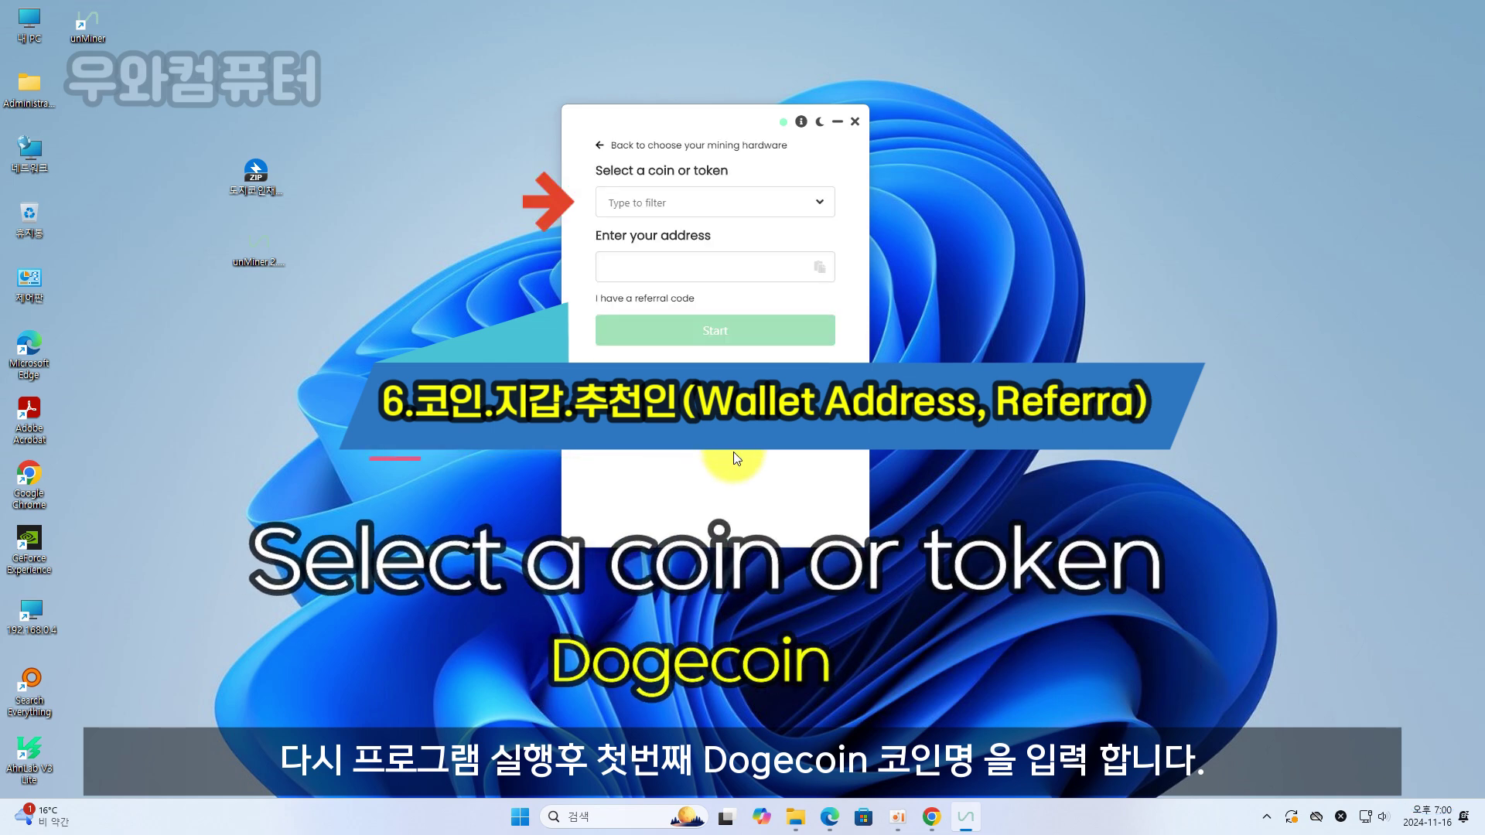
Search 'do' in the coin list and pick Dogecoin (DOGE) to mine
click(726, 202)
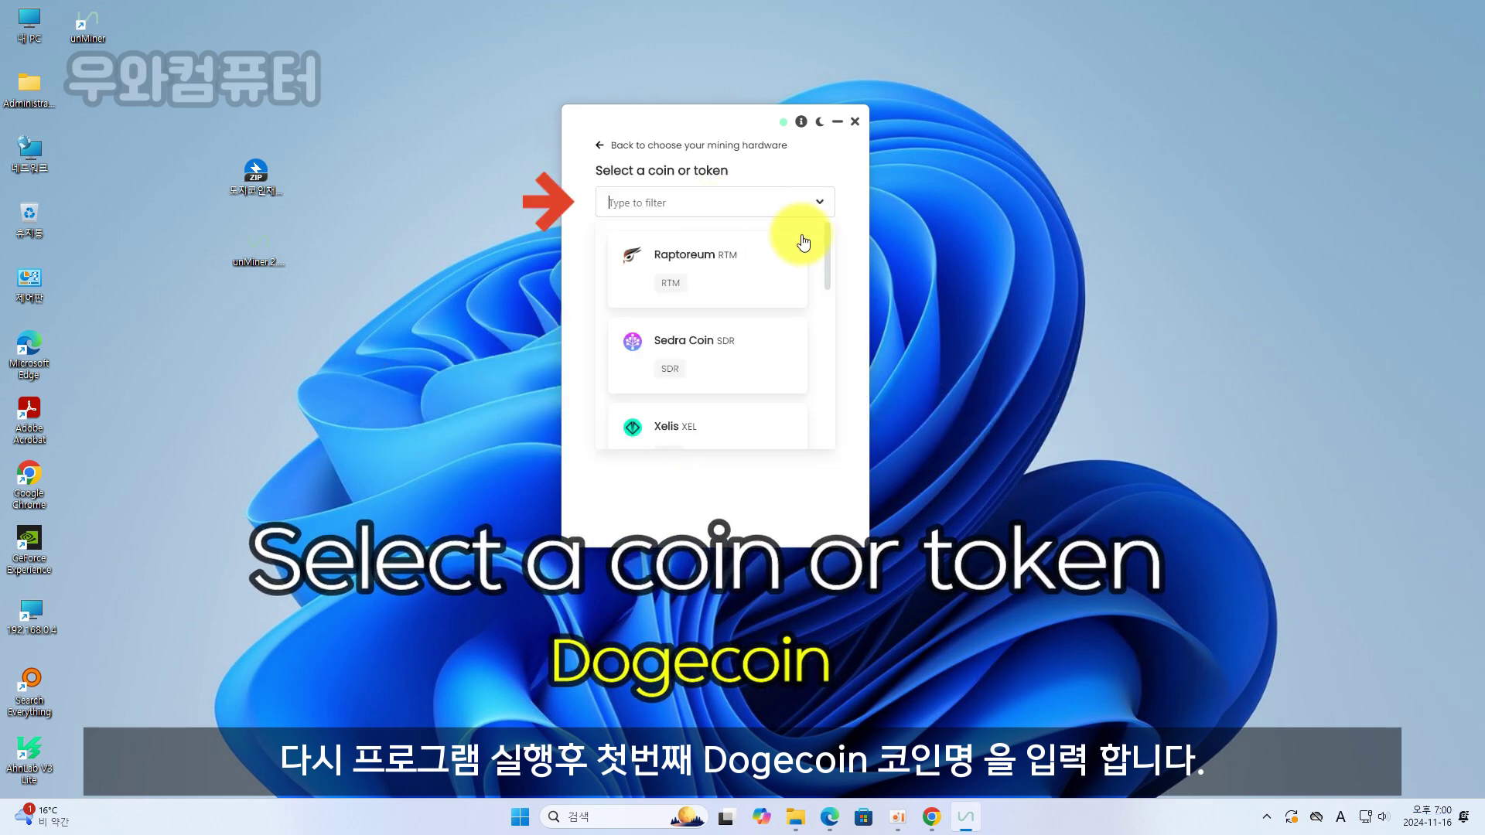
text(do)
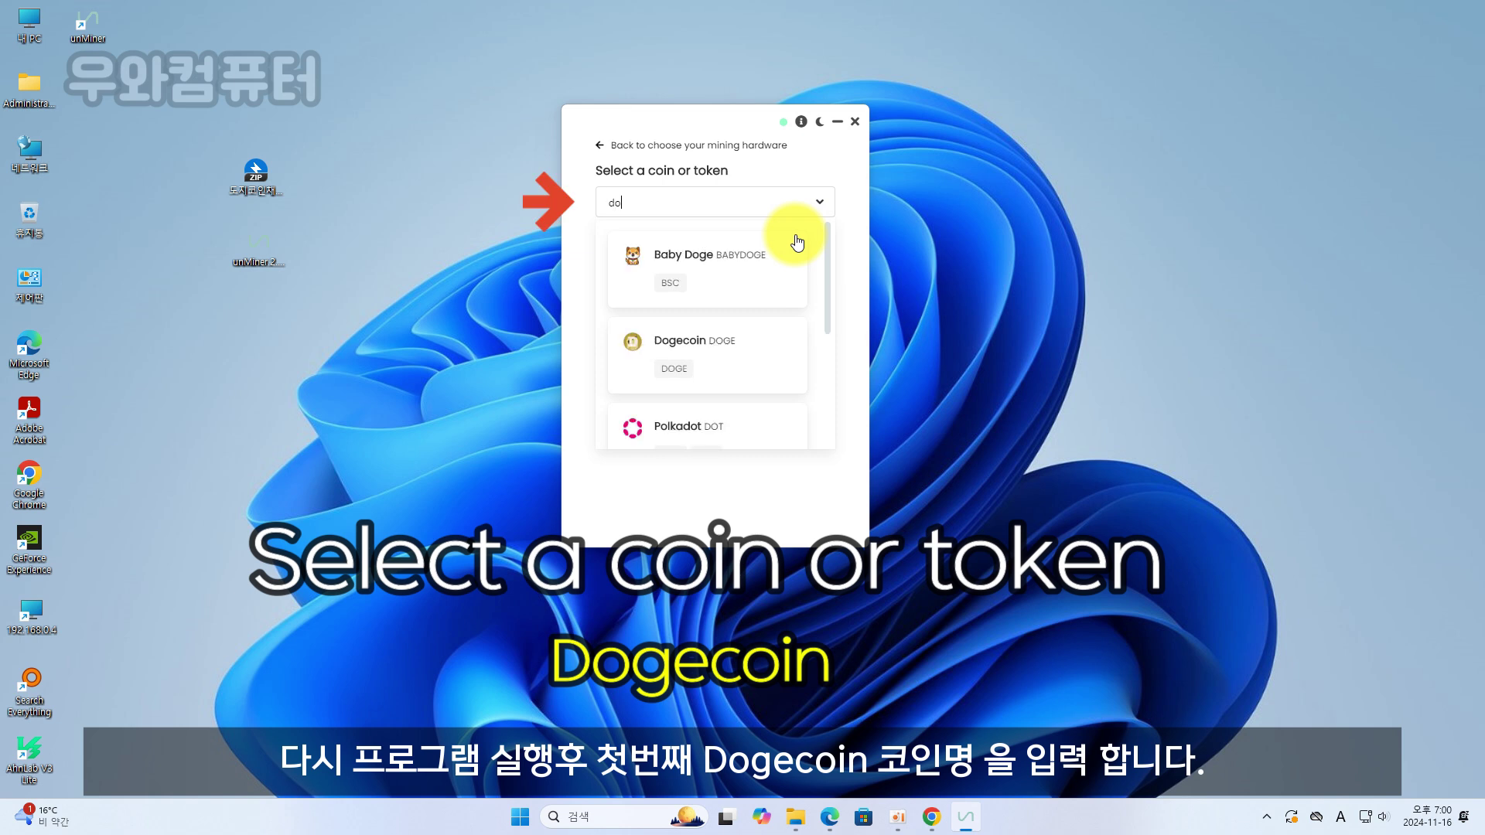
click(721, 338)
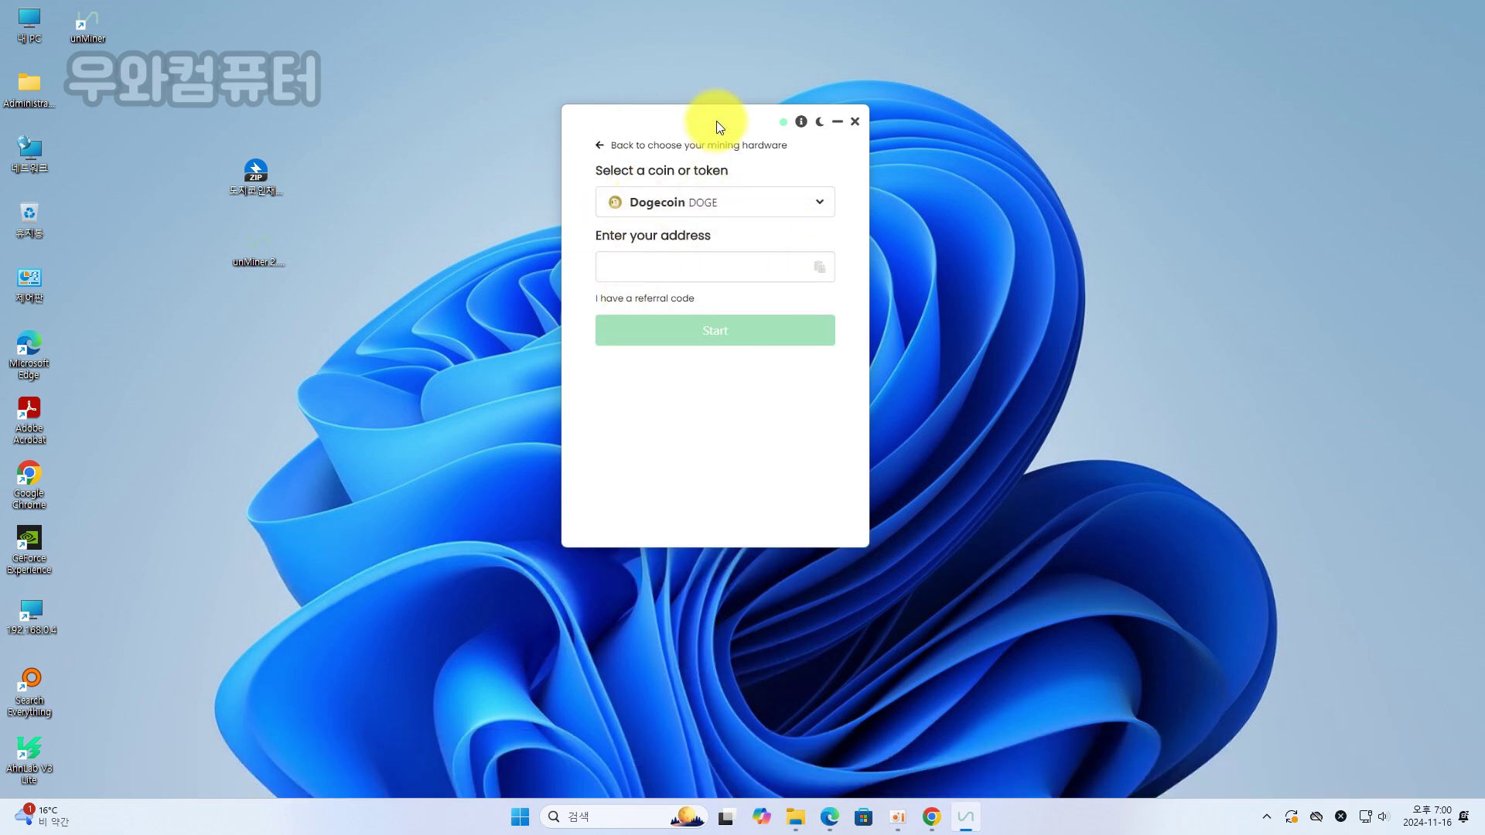
drag(716, 116, 760, 121)
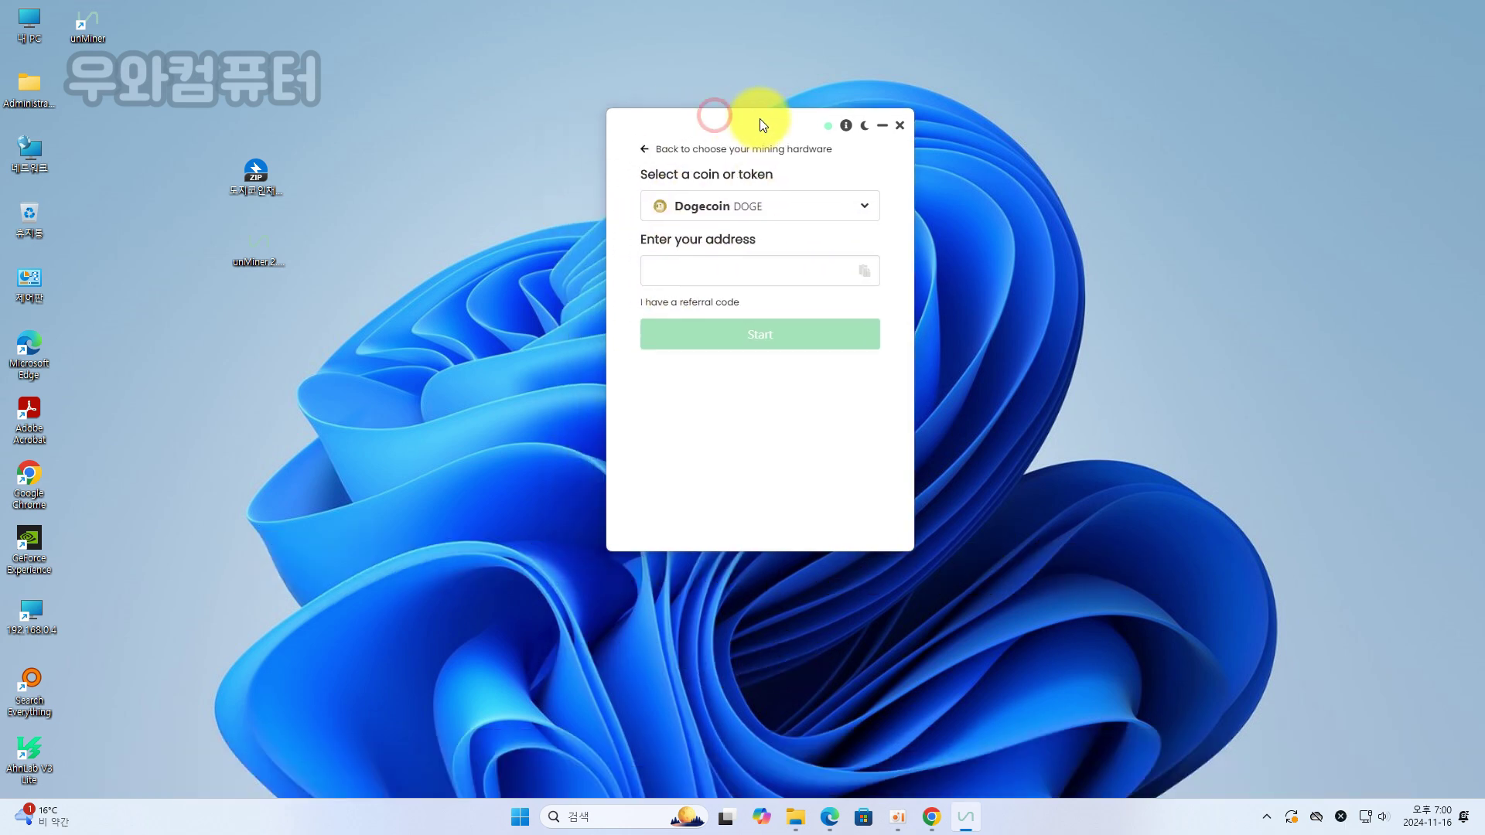
Switch to Chrome to copy the Dogecoin deposit address from Upbit
click(940, 825)
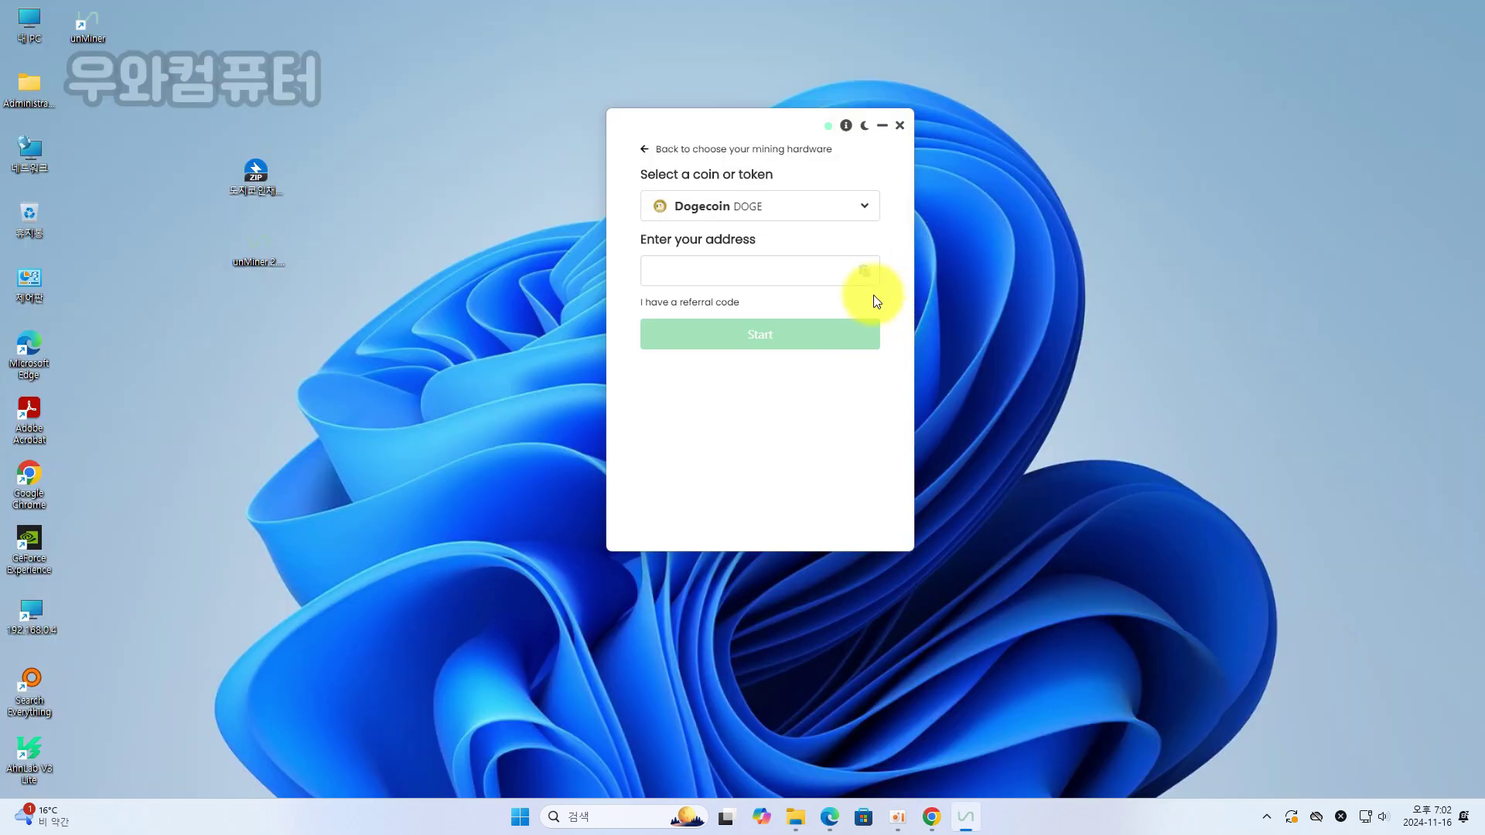
Paste the Dogecoin wallet address and the referral code into unMiner's fields
click(804, 278)
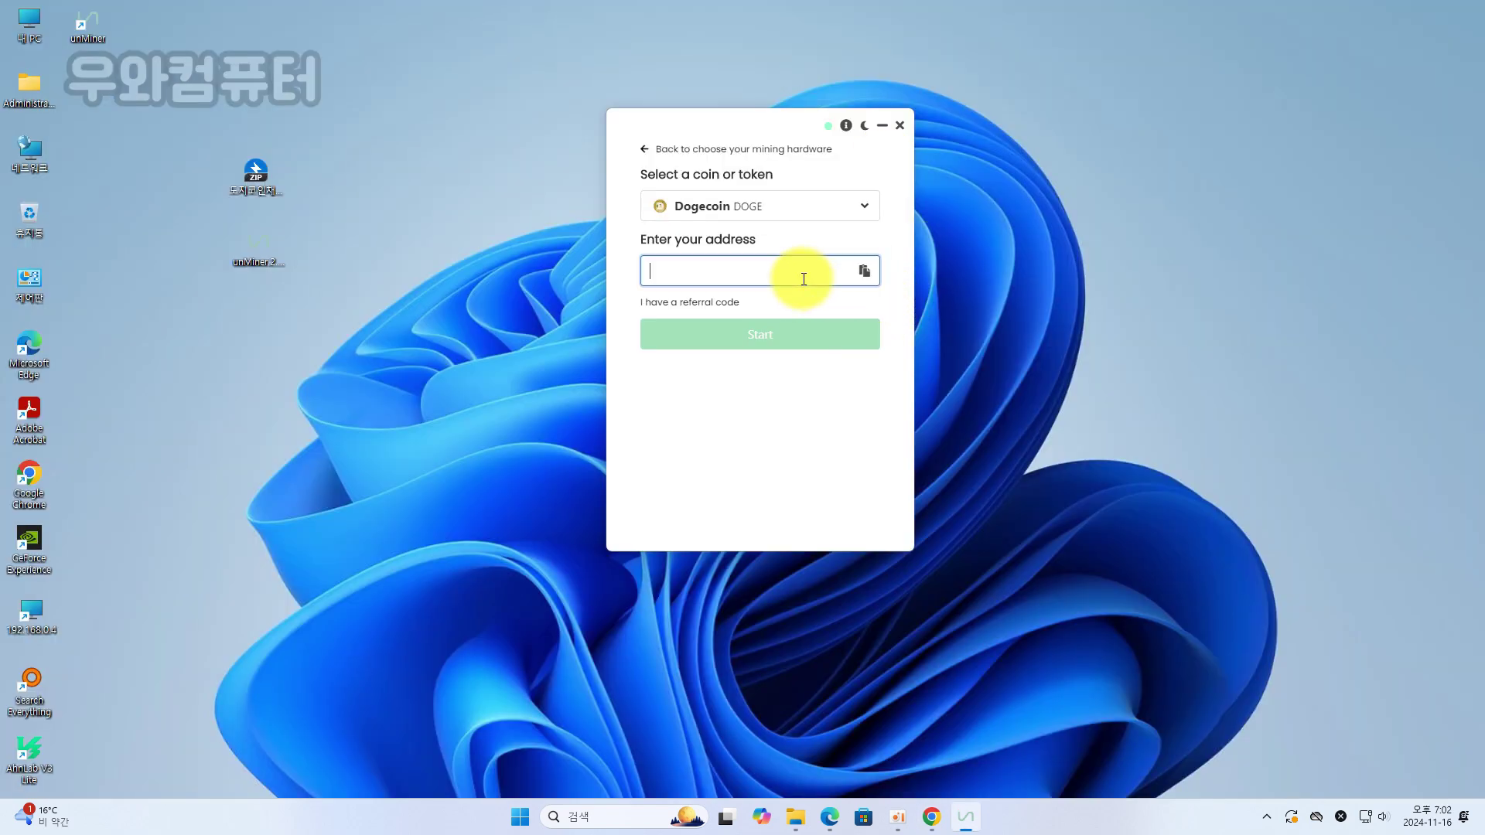
key(ctrl+v)
key(ctrl+v)
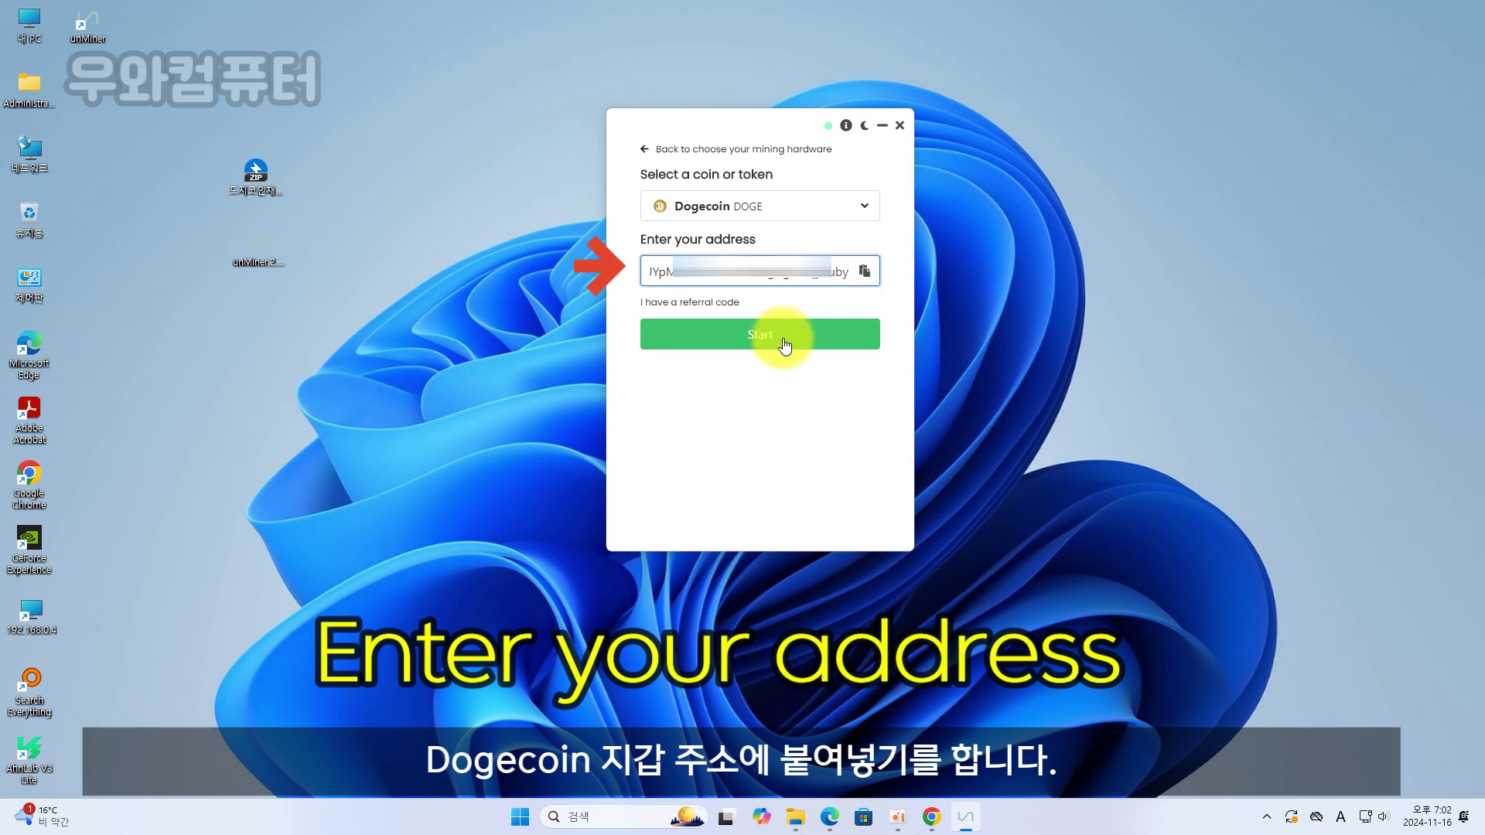
click(650, 303)
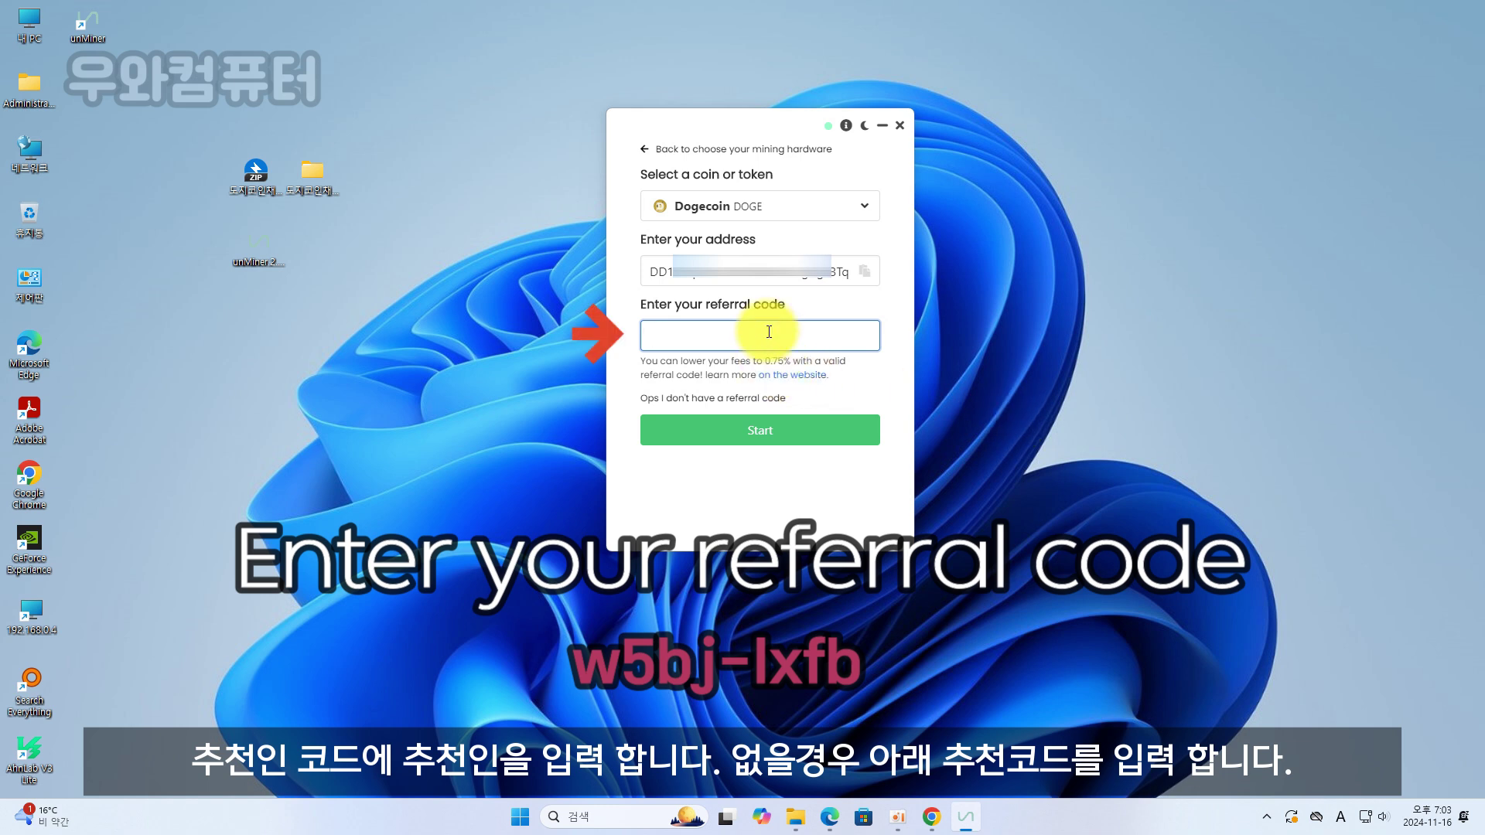
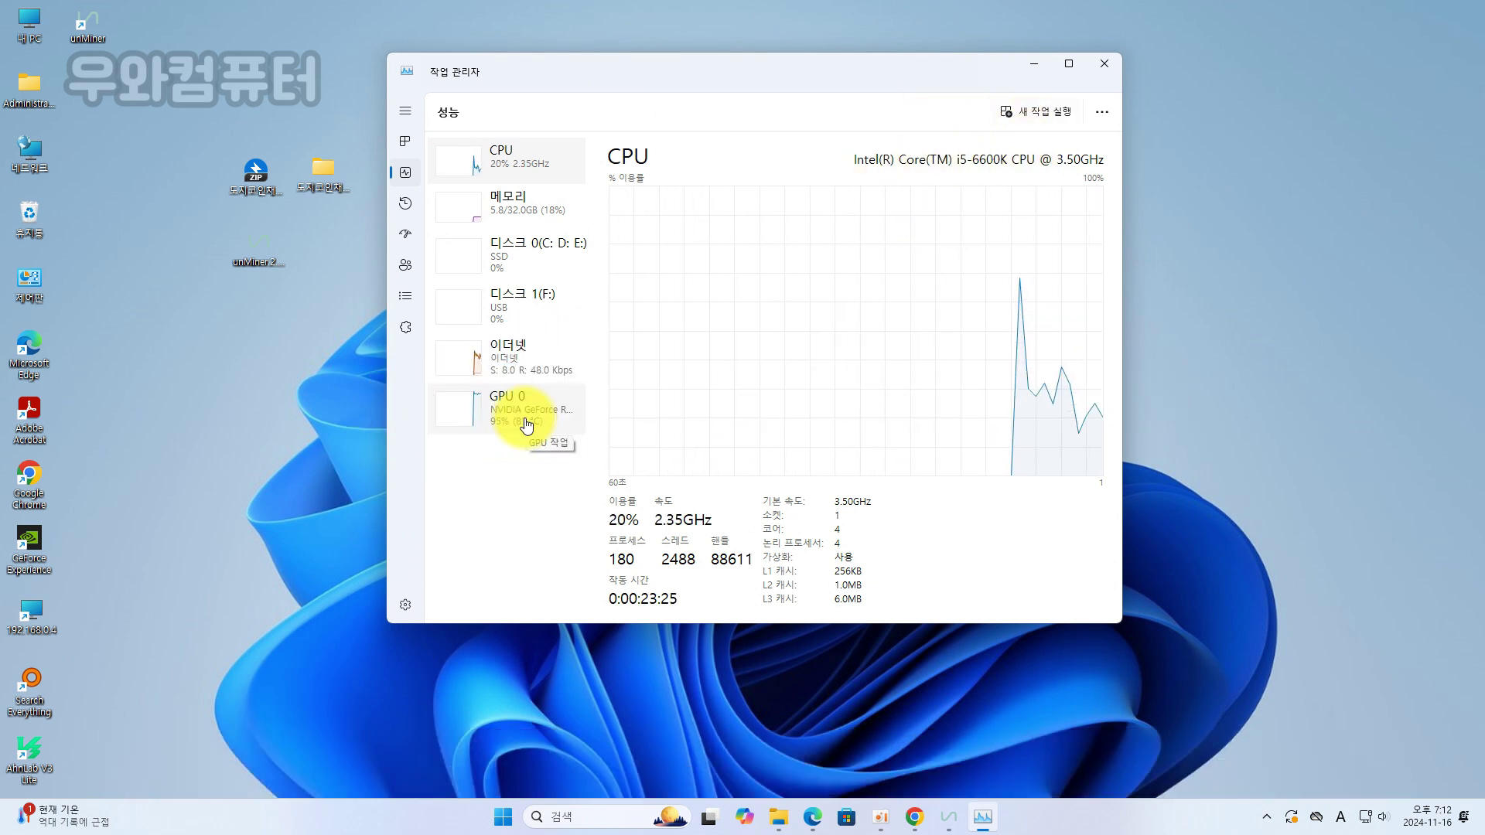
click(527, 423)
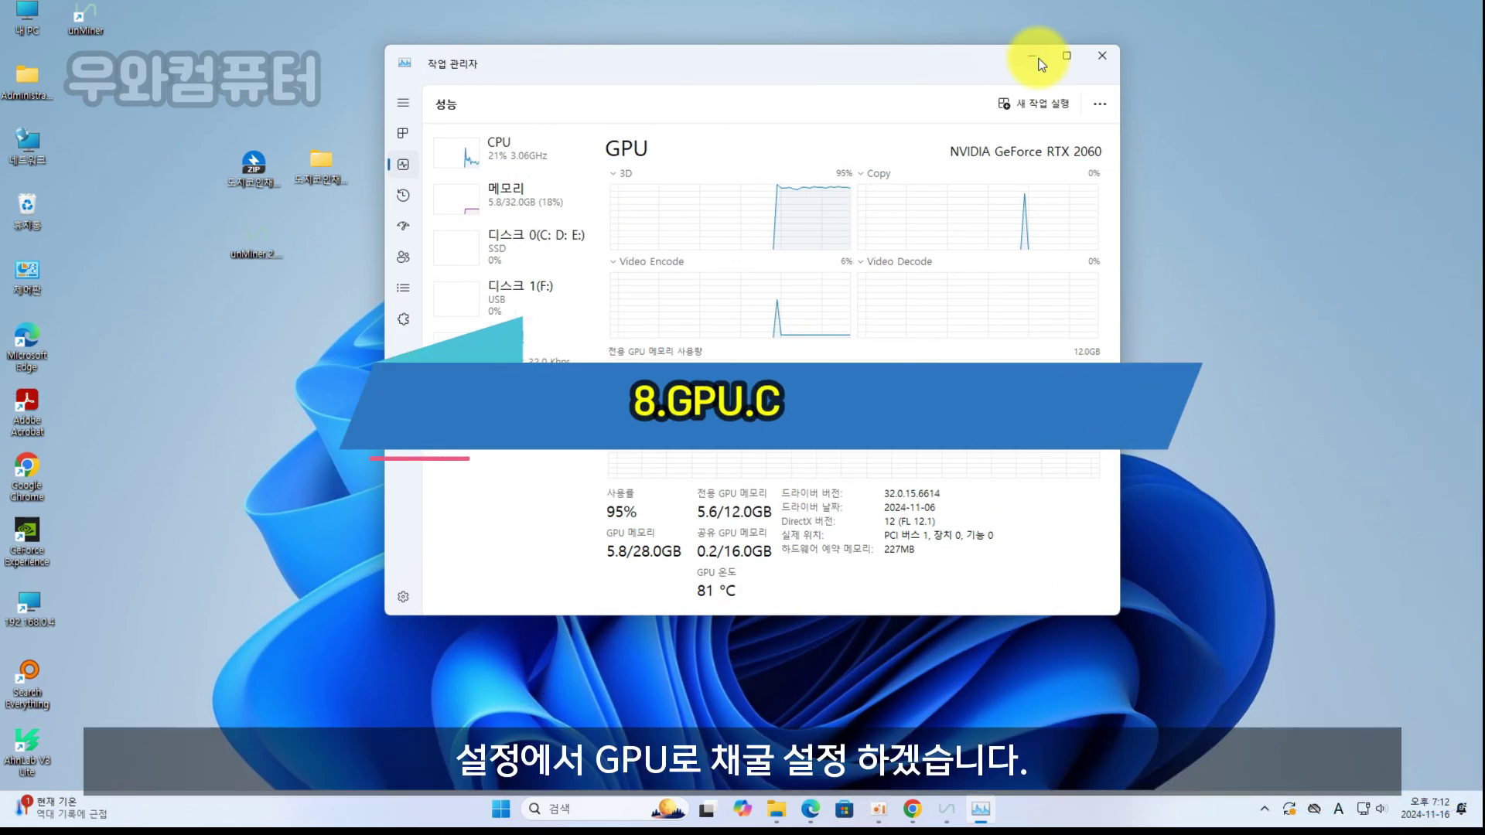
click(487, 155)
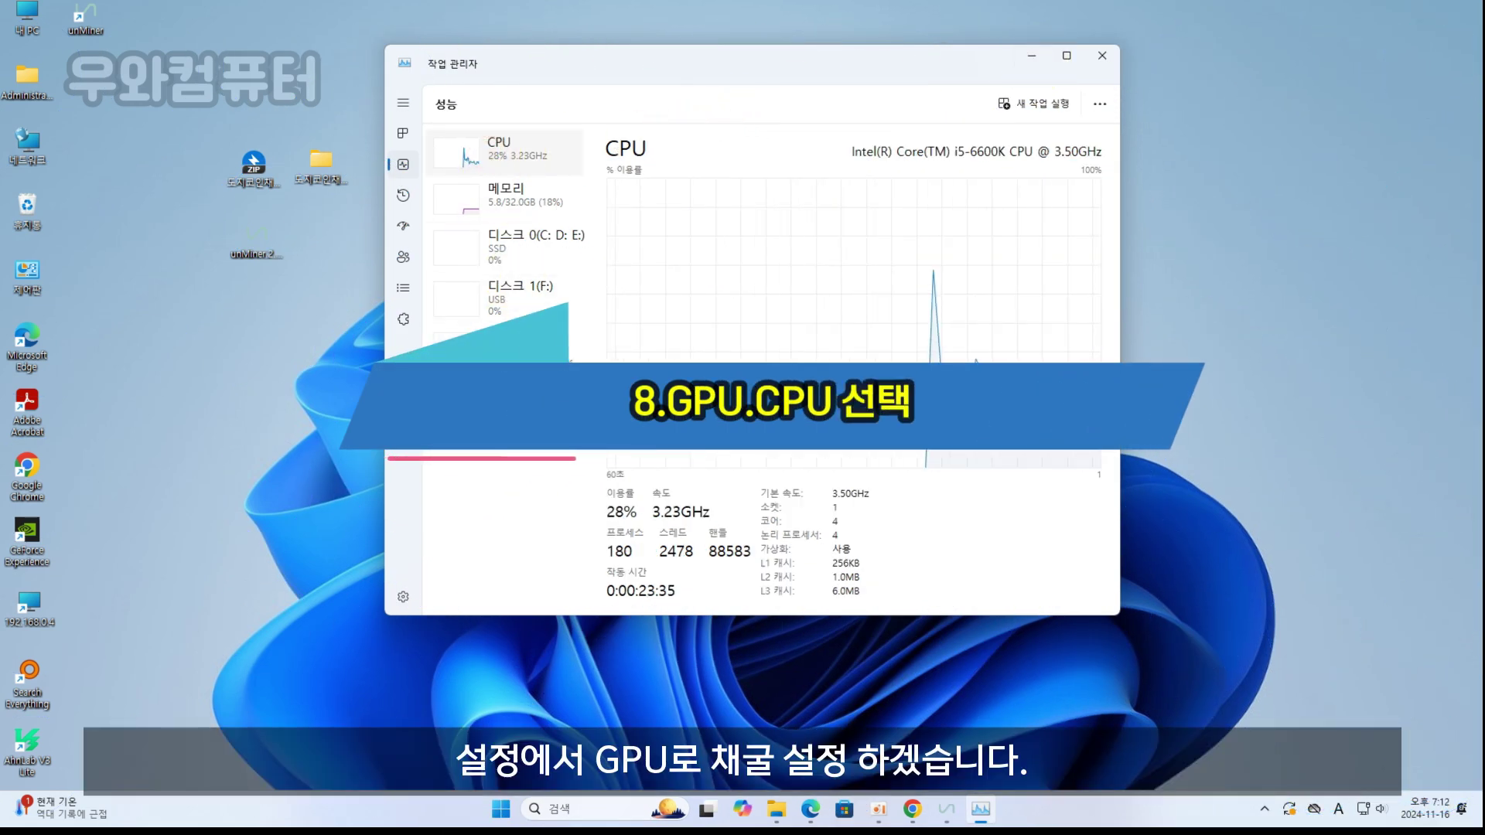
click(511, 387)
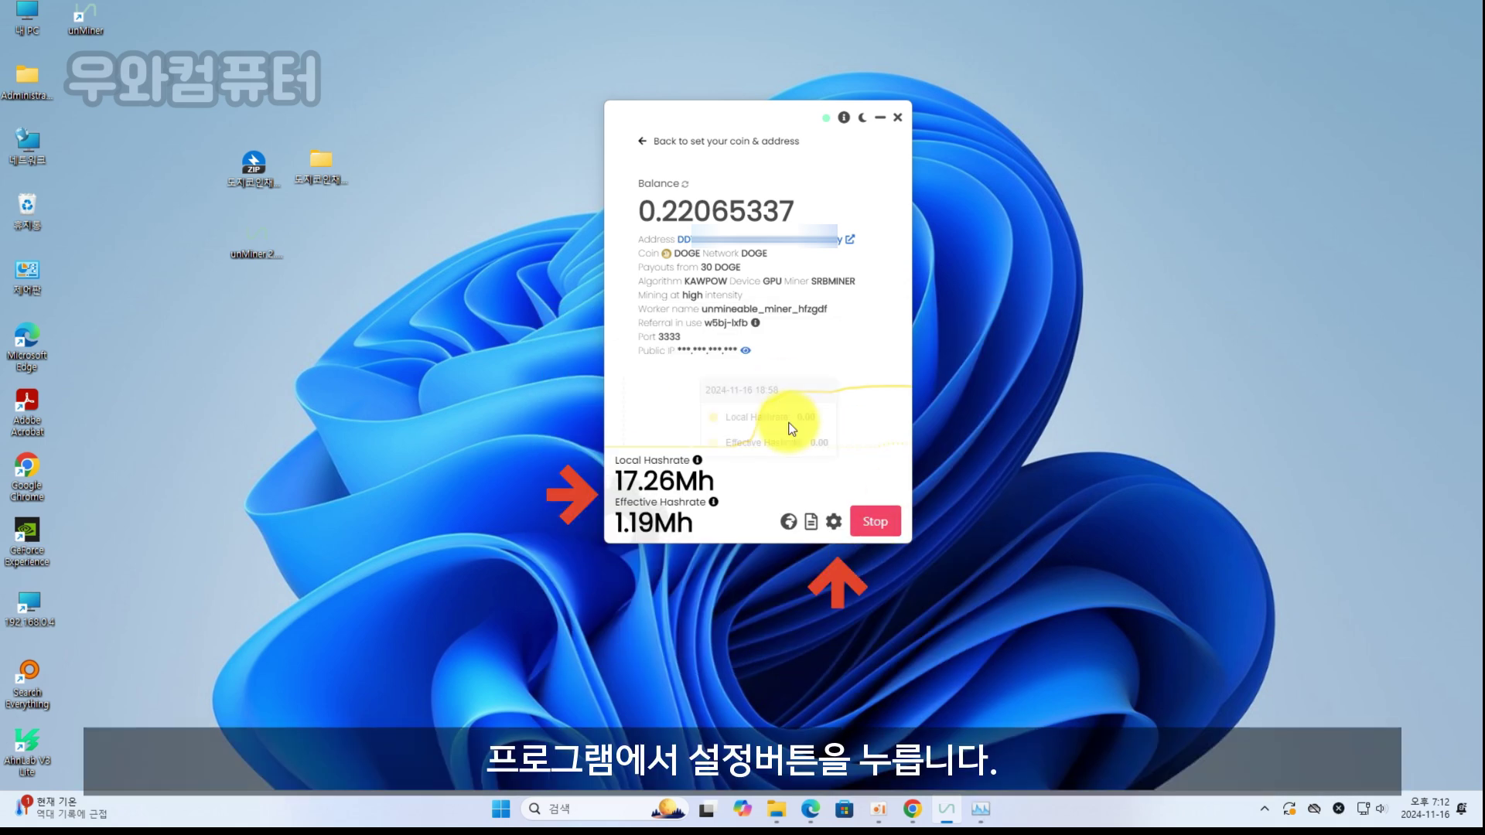
Keep Graphics Card (GPU) as mining hardware in settings and Save & Restart
click(833, 521)
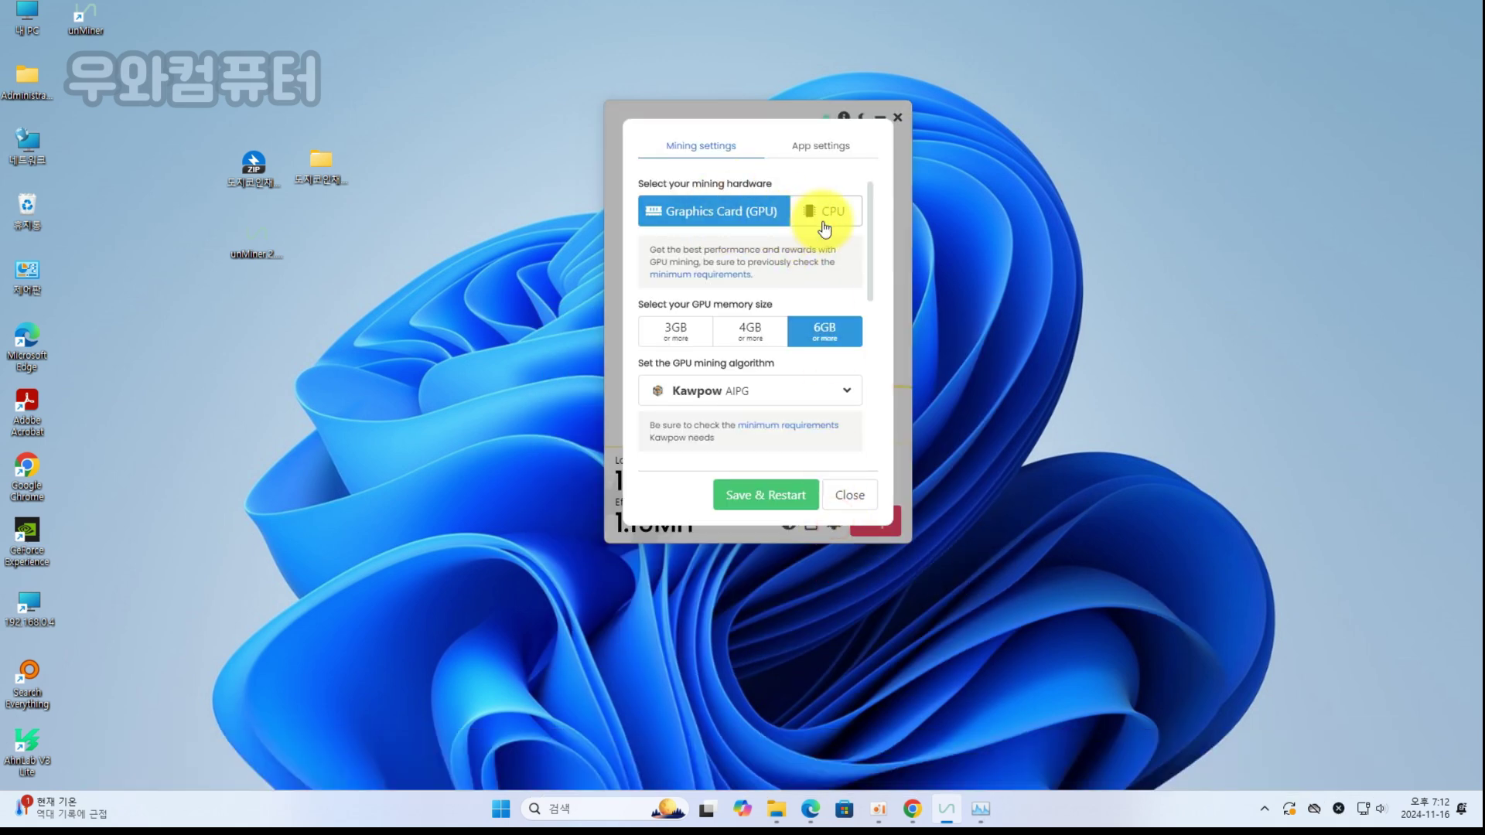
click(827, 213)
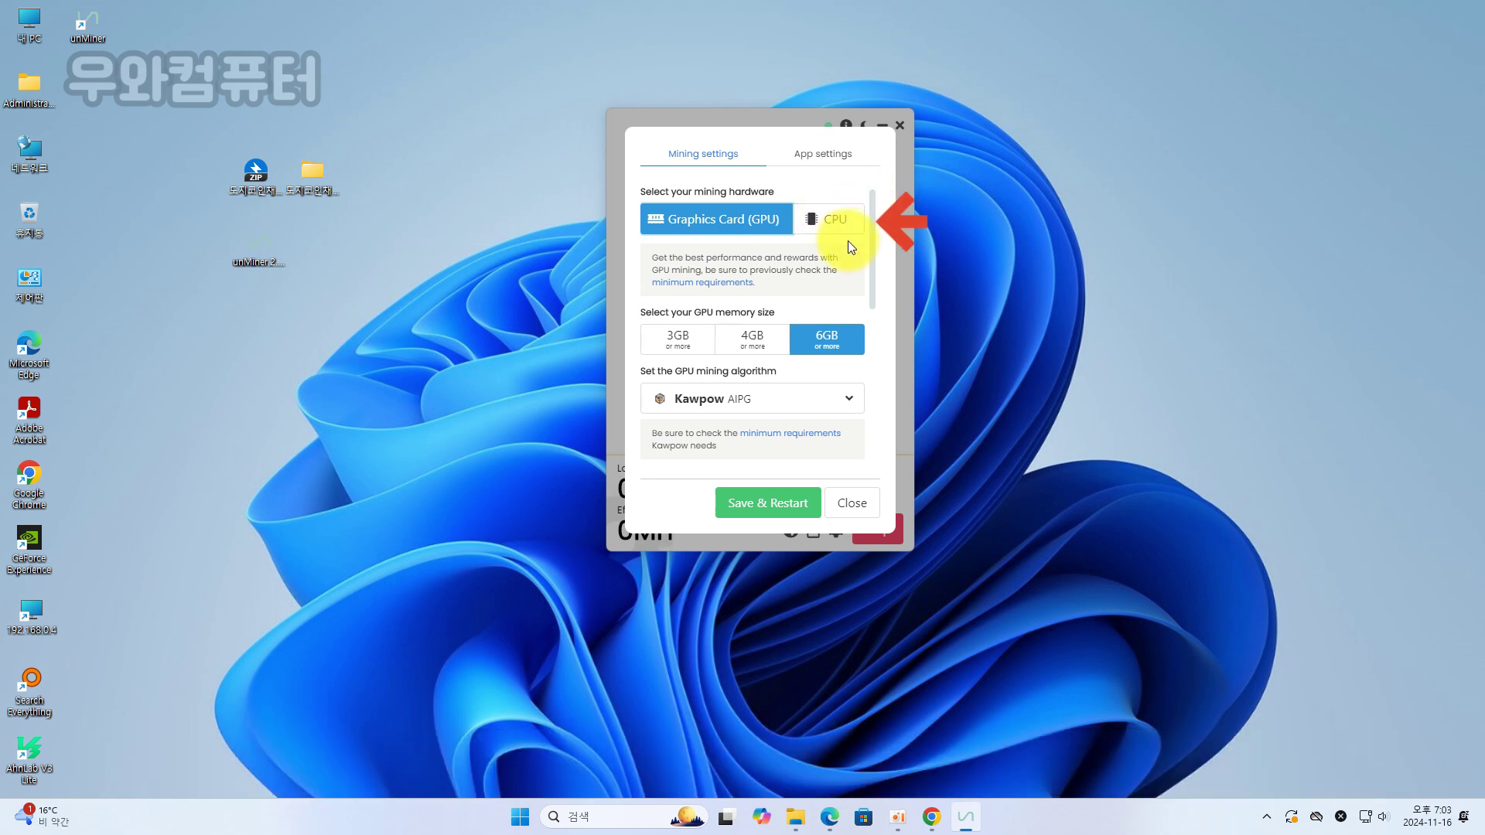
click(849, 224)
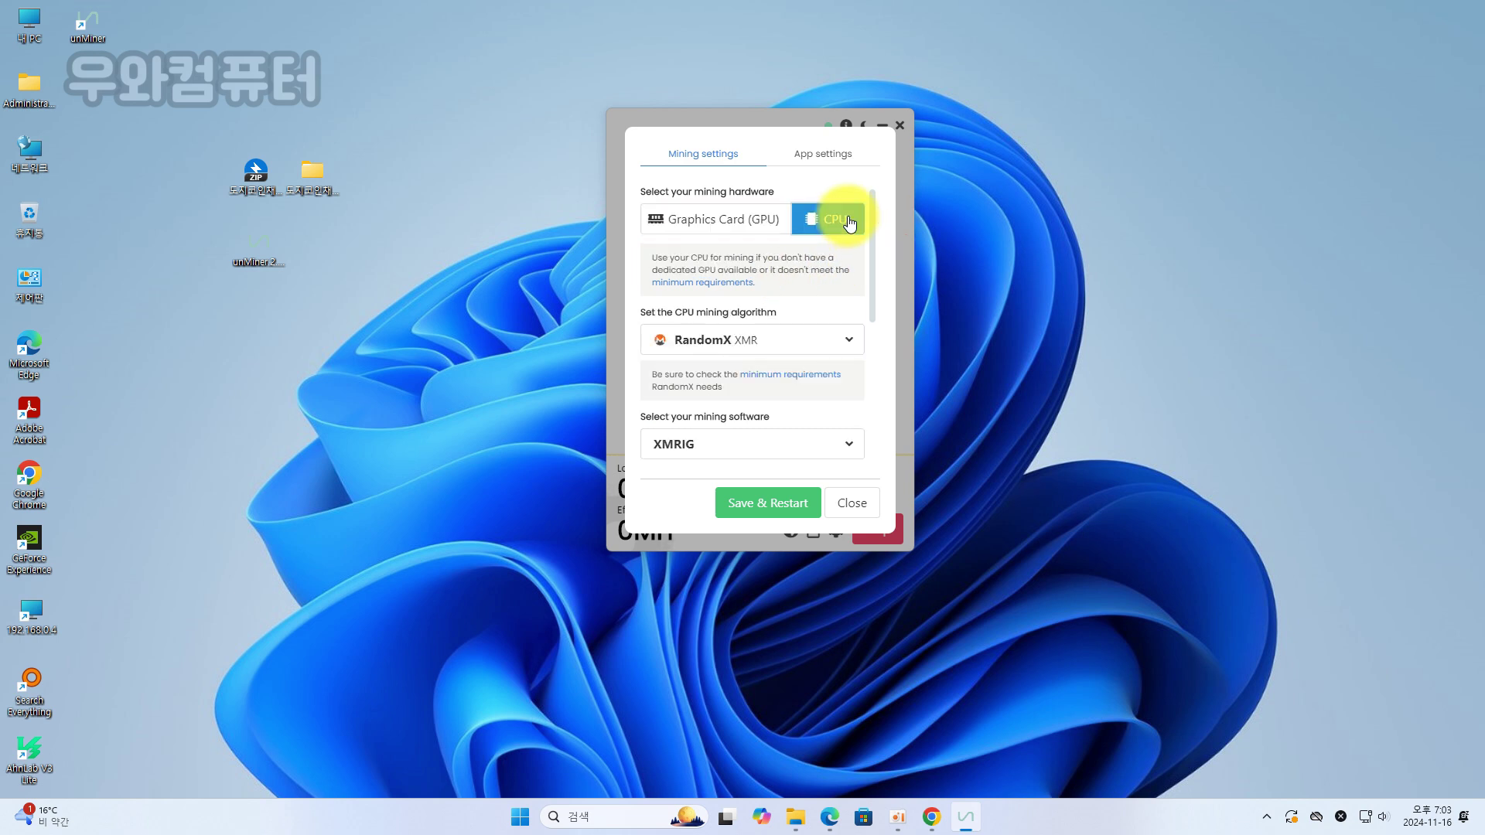
drag(876, 271, 875, 209)
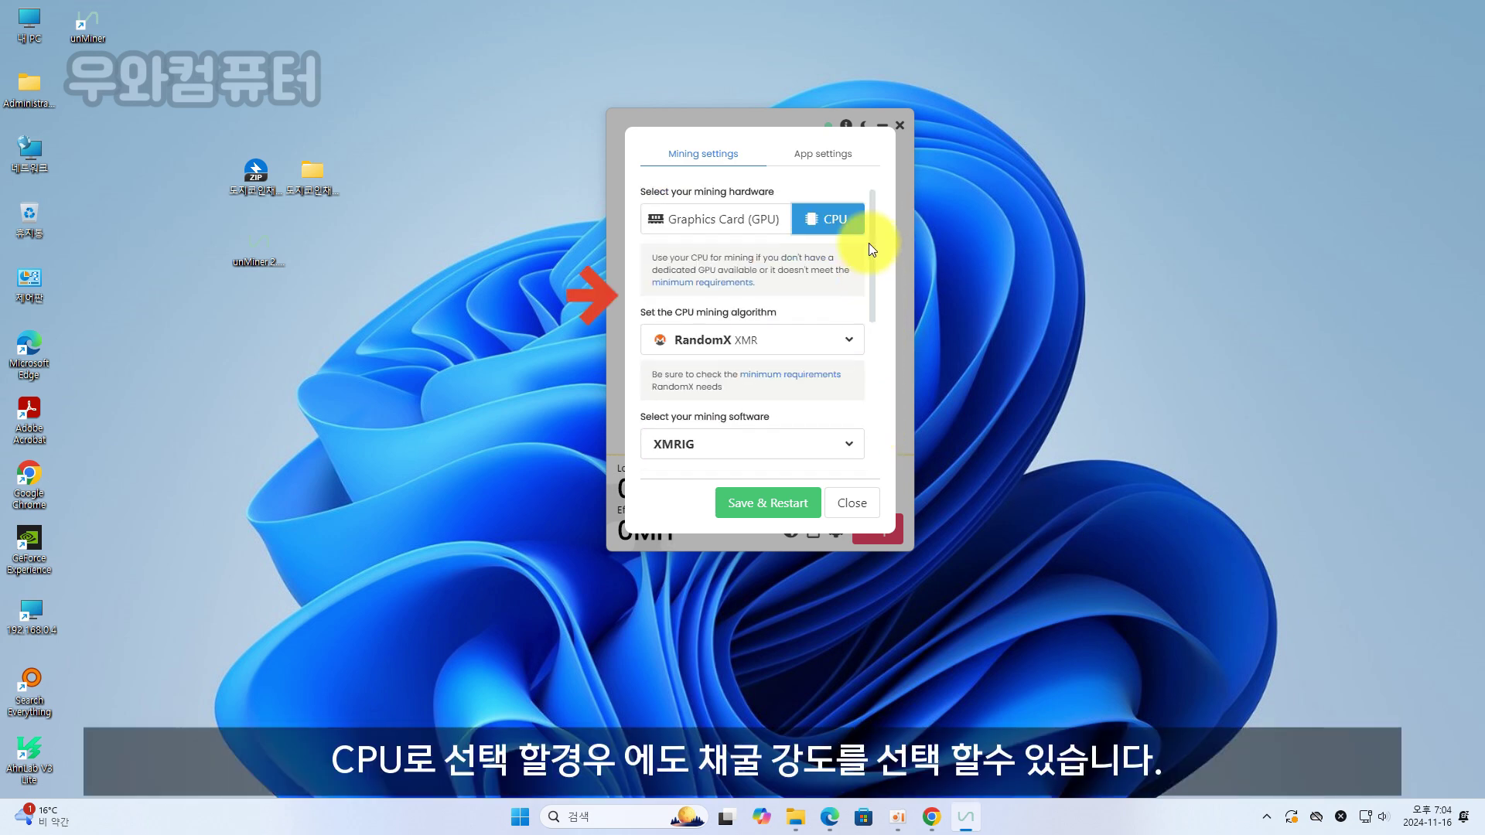
click(728, 224)
drag(874, 260, 877, 441)
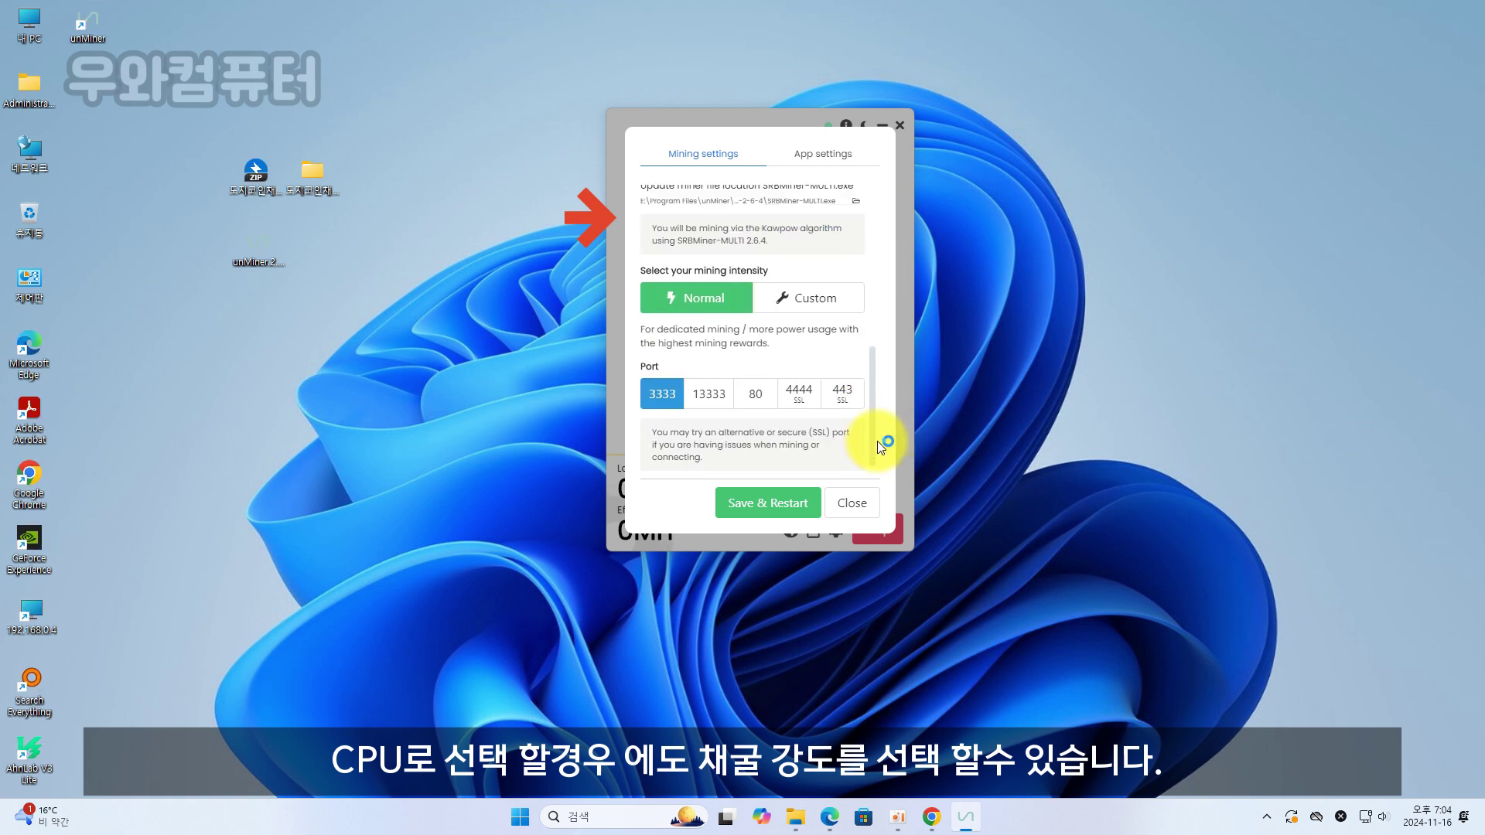
click(767, 504)
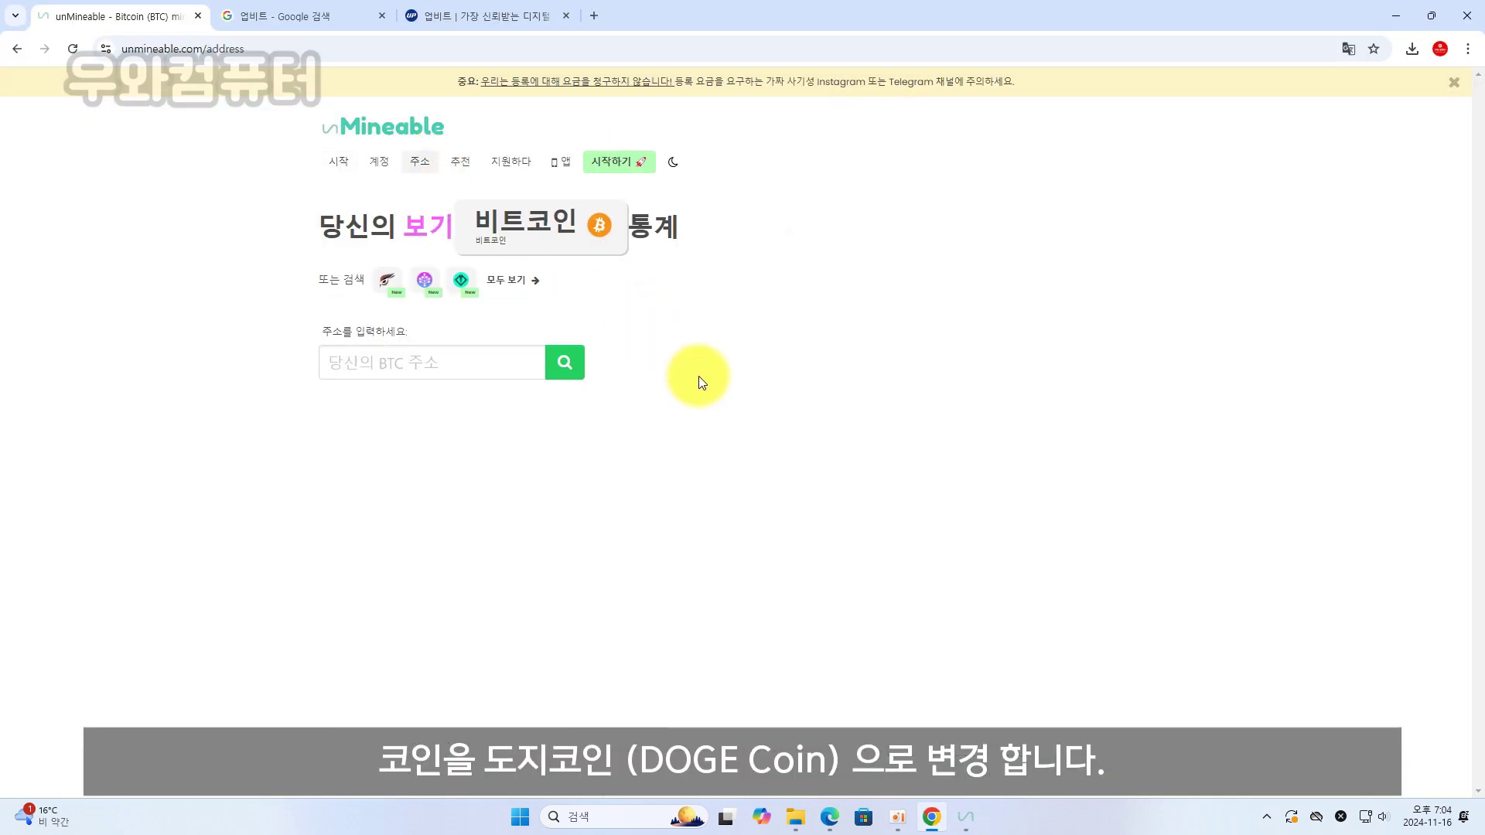
Look up the wallet's Dogecoin stats on unmineable.com and toggle the auto-payout option
click(586, 226)
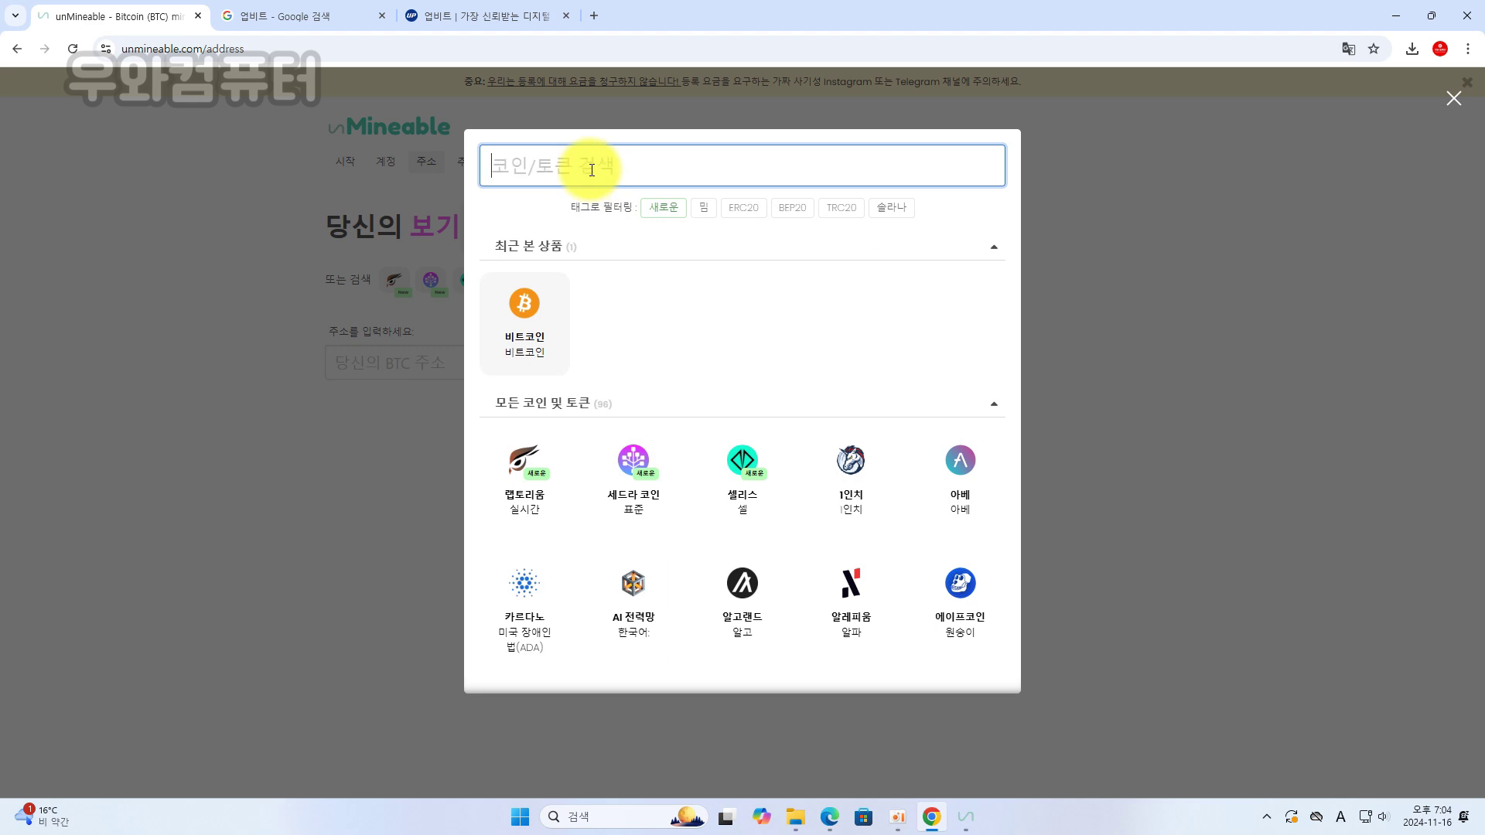
text(doge)
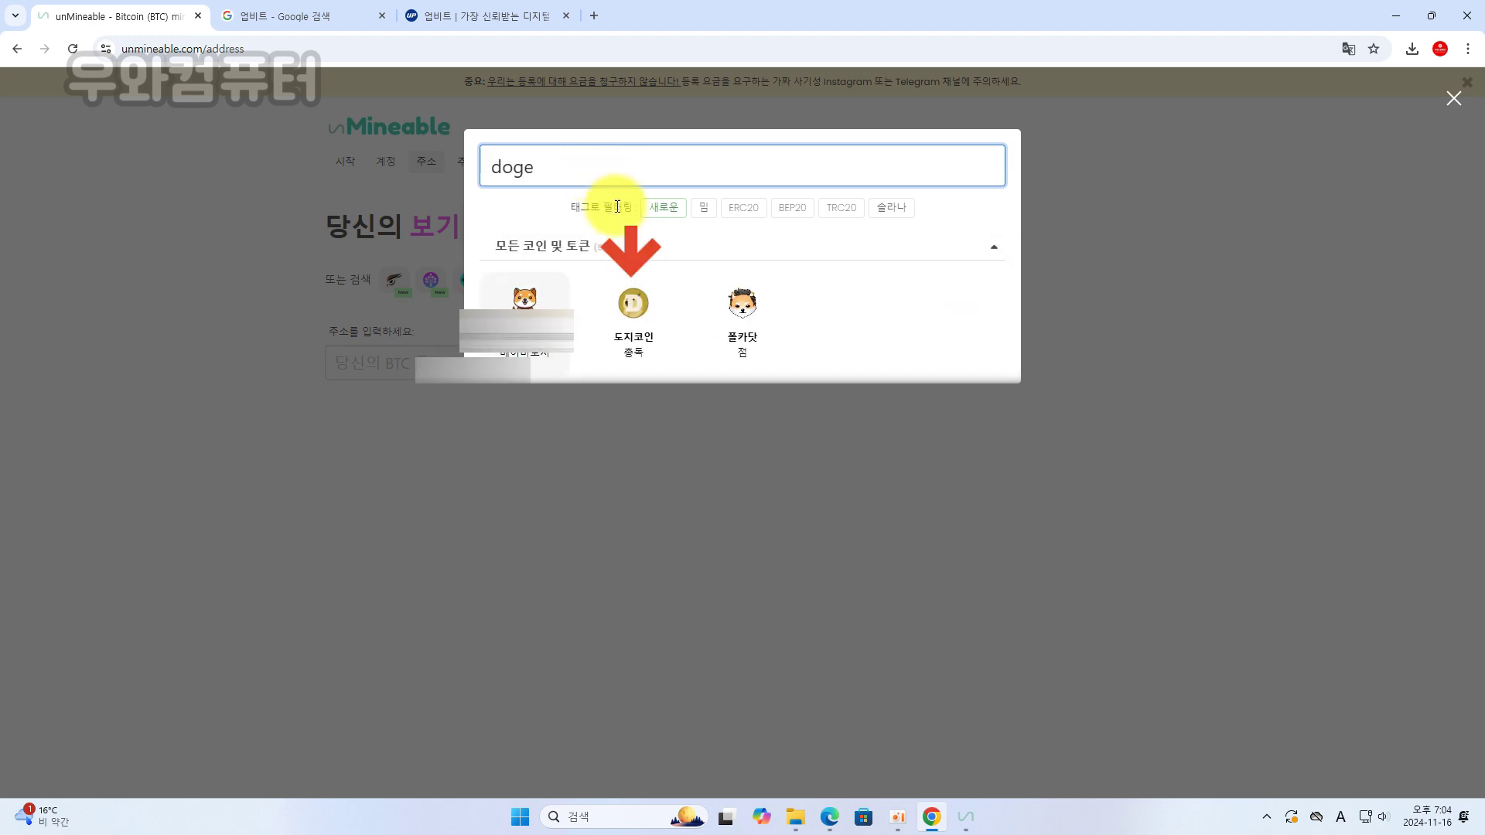
click(642, 301)
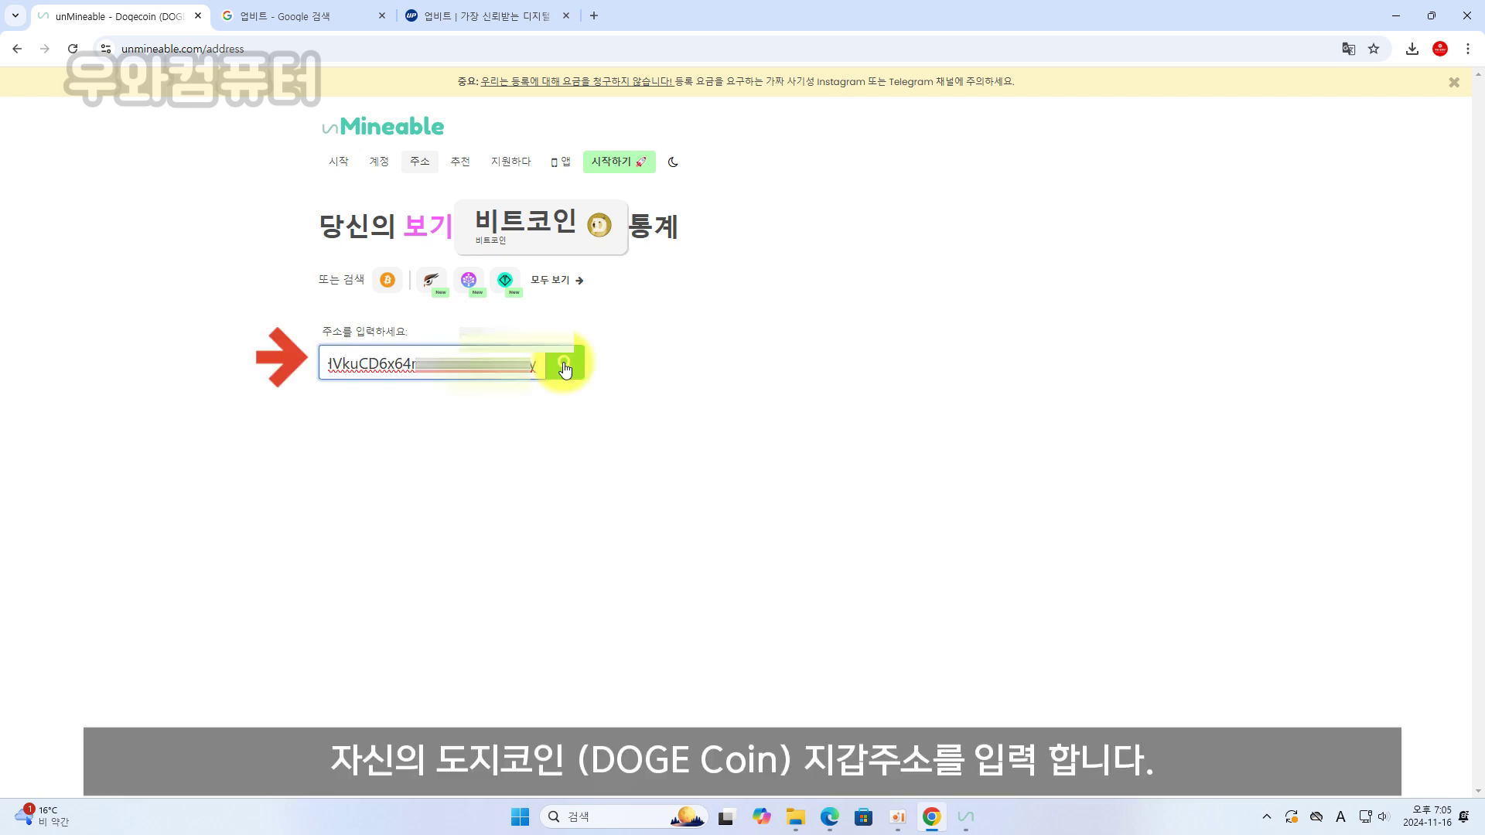
click(565, 365)
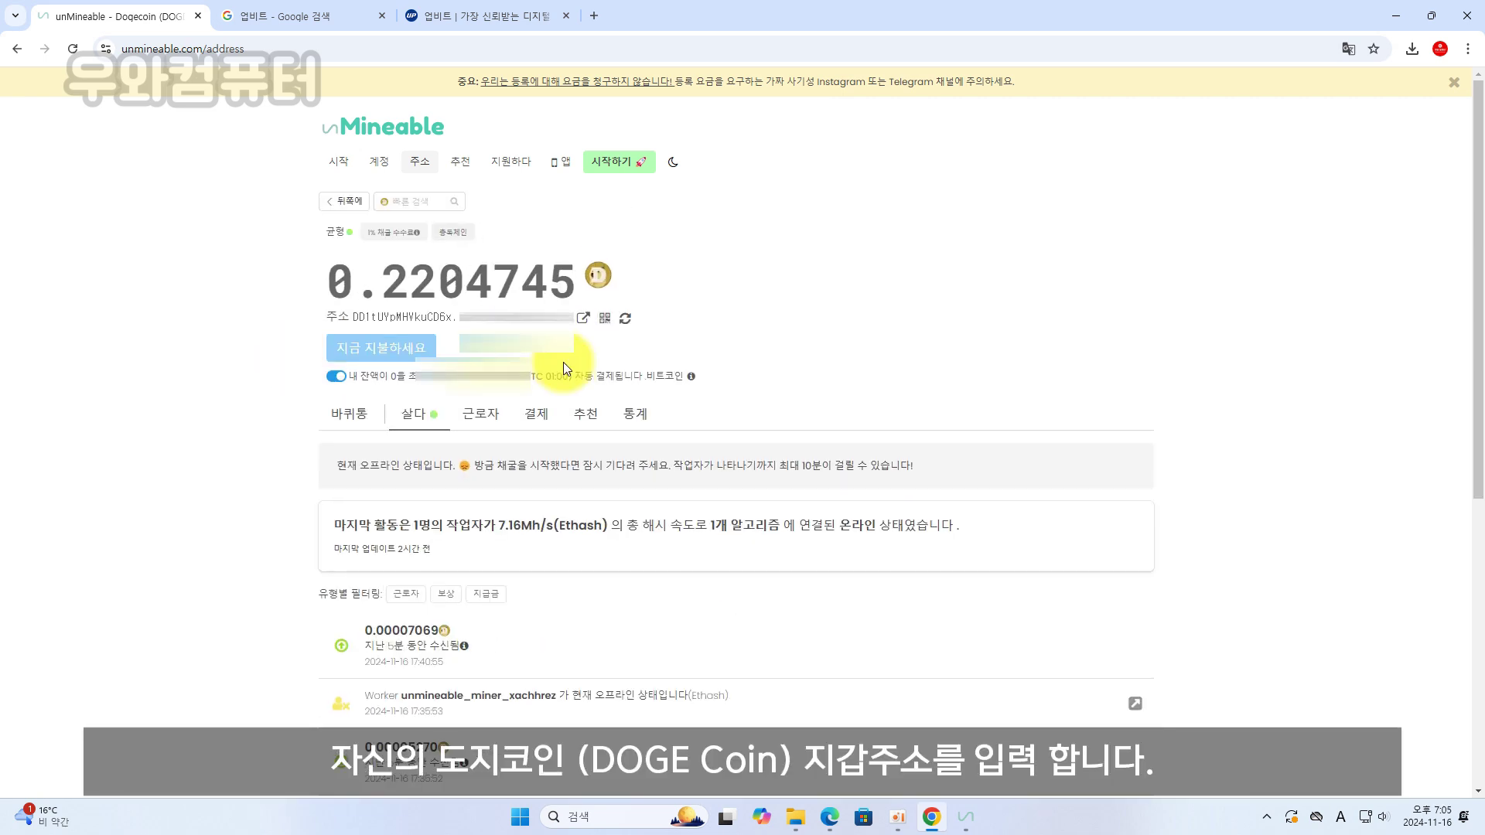
click(337, 376)
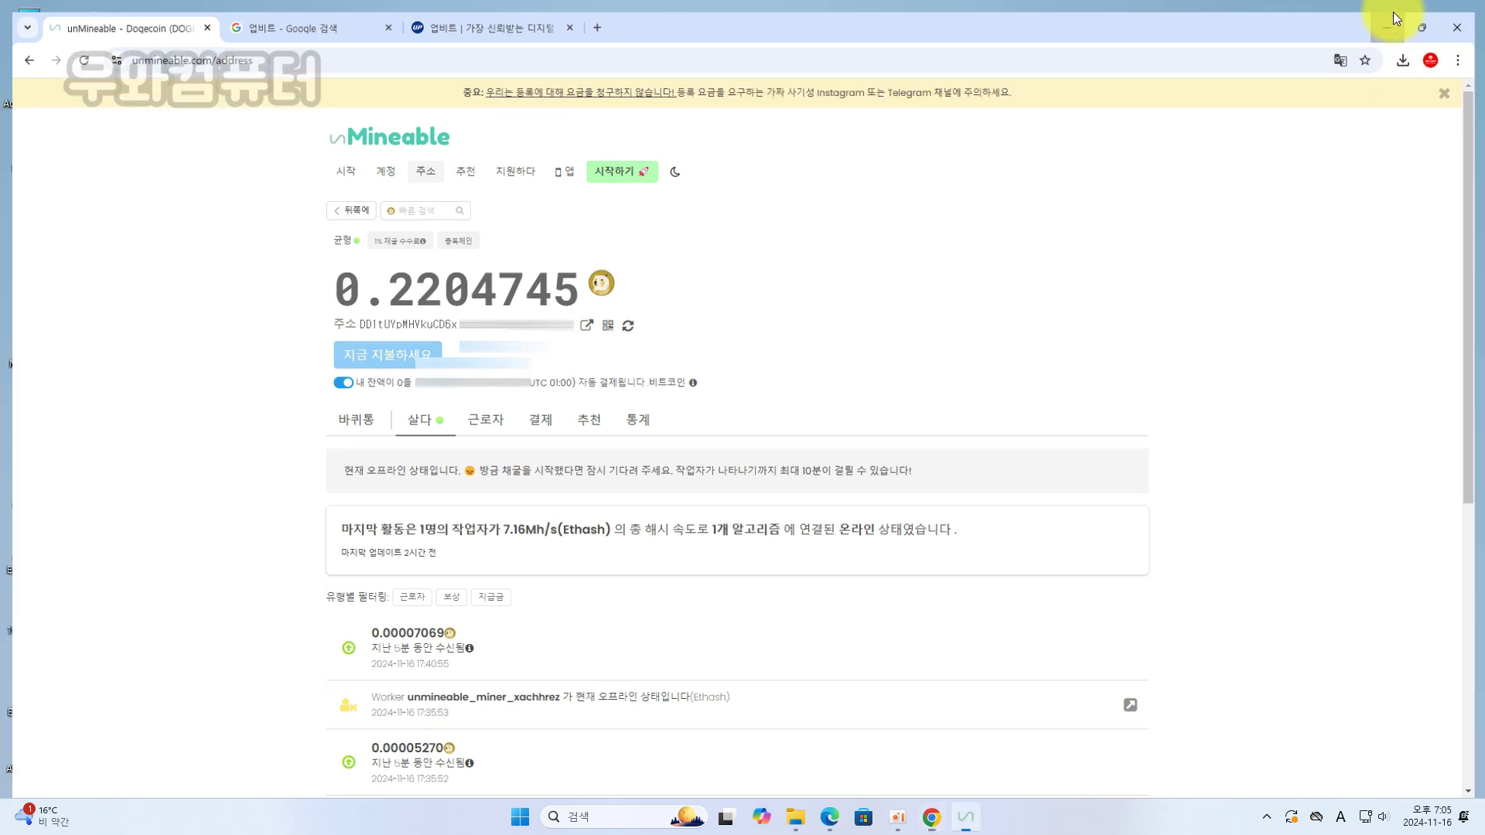
Minimize Chrome to bring unMiner back, showing 10.97Mh local and 0Mh effective hashrate
click(1396, 14)
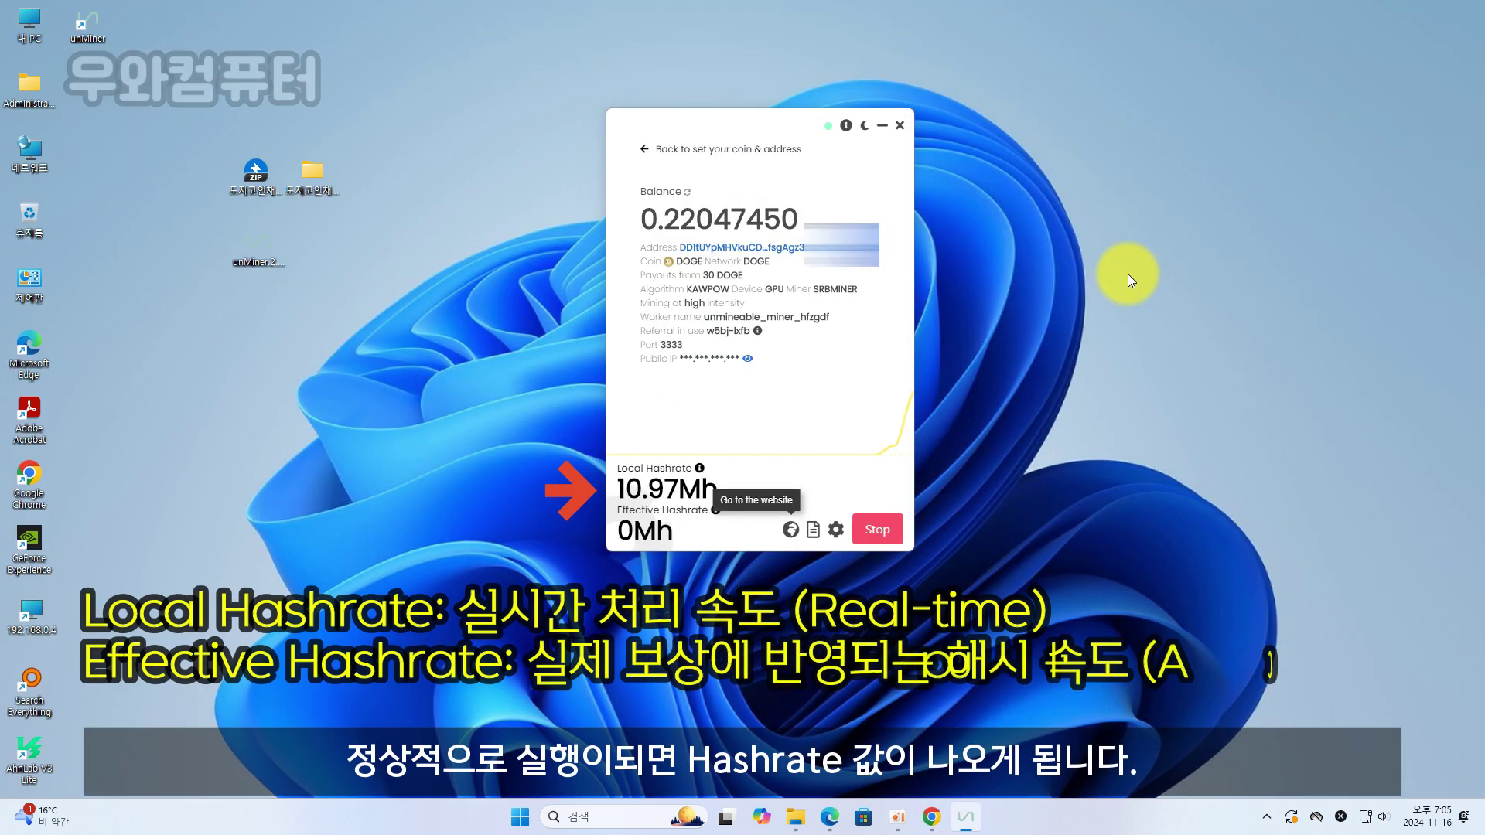